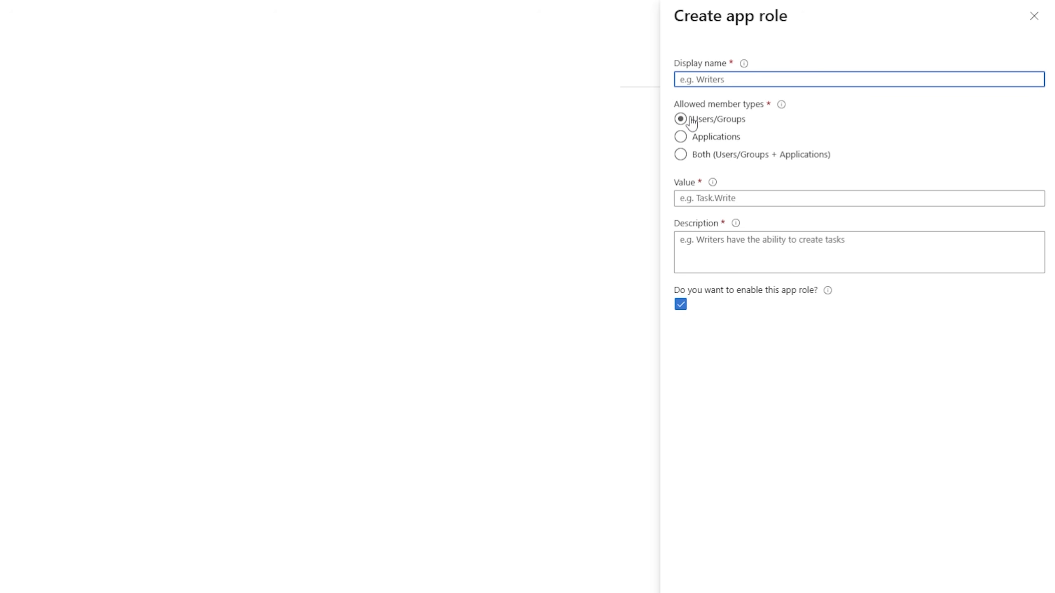
Name one new app role Technician allowing both users/groups and applications with value Technician, and name the second role endUser
{"action": "type", "text": "Technician"}
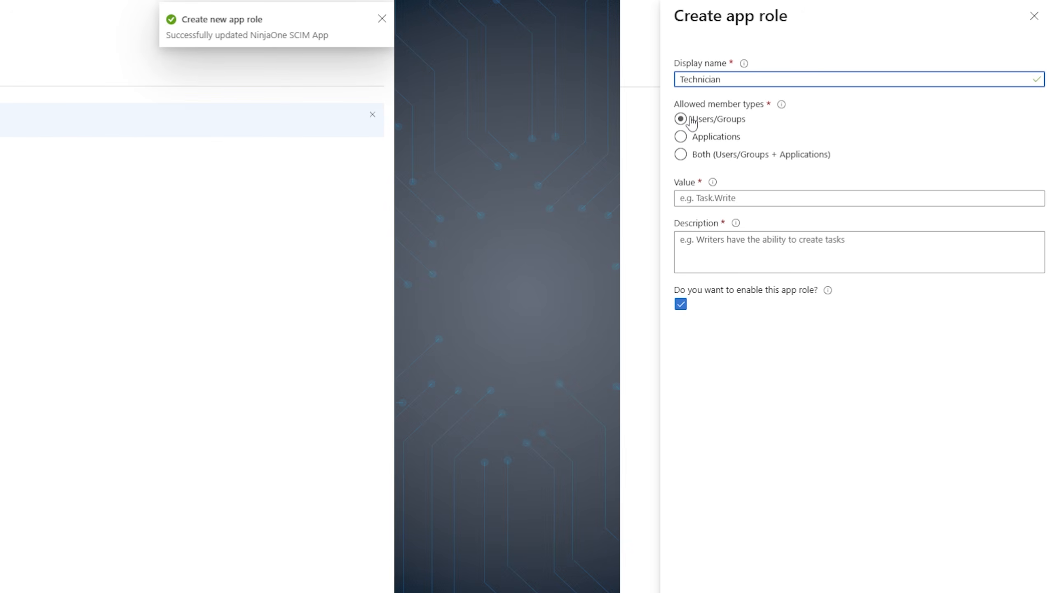
{"action": "left_click", "coordinate": [698, 156]}
{"action": "left_click", "coordinate": [710, 199]}
{"action": "type", "text": "e"}
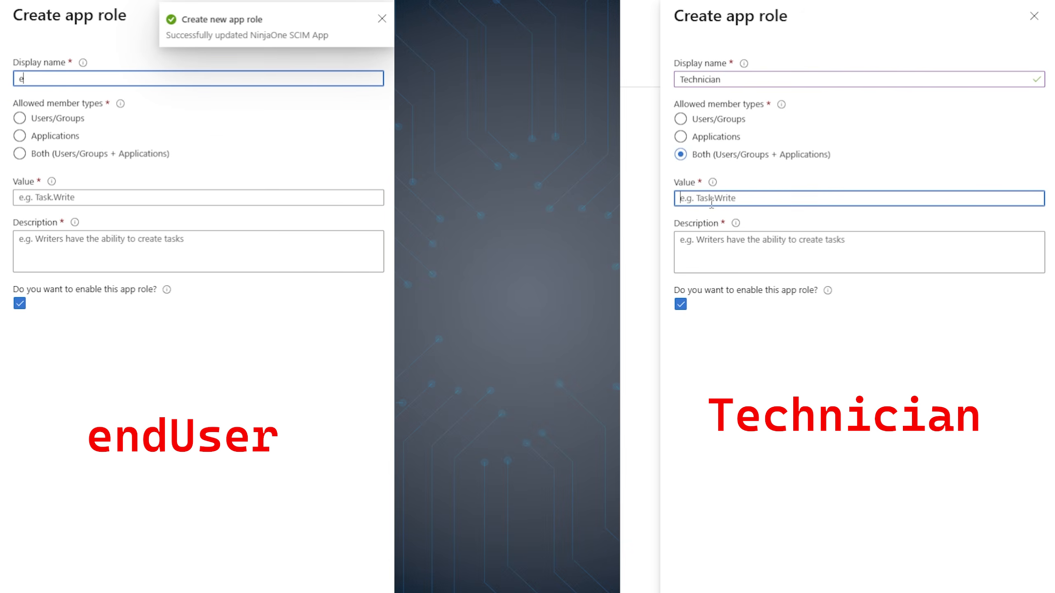
{"action": "type", "text": "ndUser"}
{"action": "type", "text": "Technician"}
{"action": "key", "text": "Tab"}
{"action": "key", "text": "Tab"}
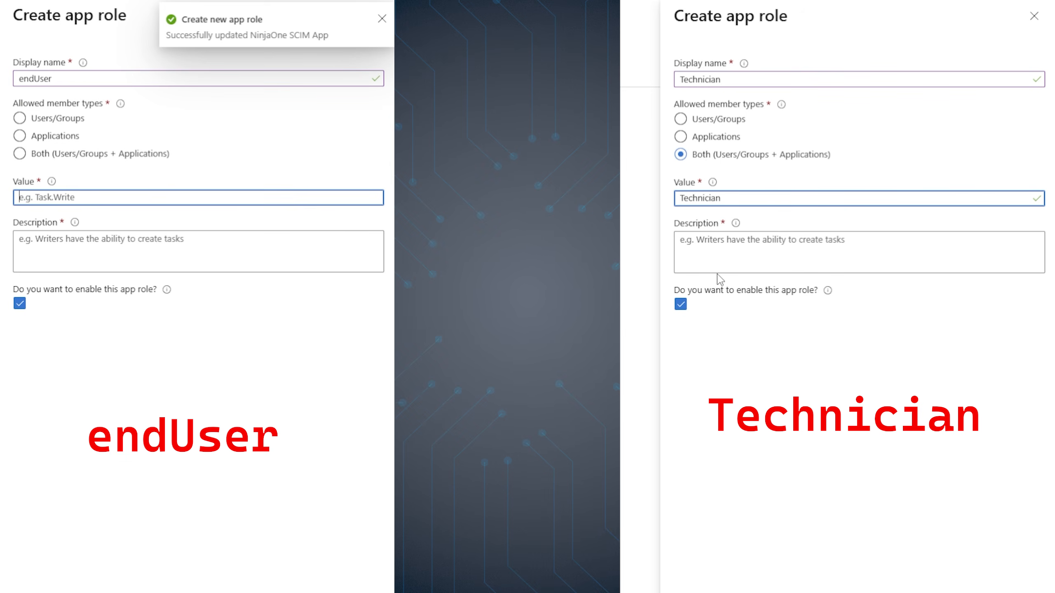
Allow both users/groups and applications for the endUser role and set its value to endUser
{"action": "left_click", "coordinate": [58, 157]}
{"action": "key", "text": "shift+Tab"}
{"action": "key", "text": "ctrl+c"}
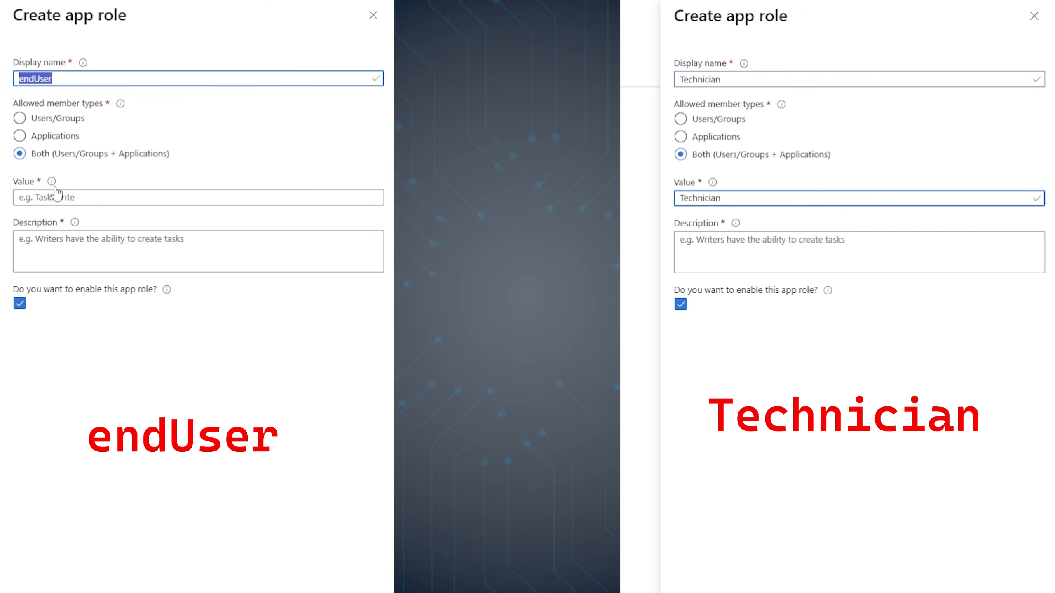
{"action": "left_click", "coordinate": [57, 197]}
{"action": "key", "text": "ctrl+v"}
Enter the descriptions N1 end users for the endUser role and N1 Techs for the Technician role
{"action": "left_click", "coordinate": [49, 245]}
{"action": "type", "text": "N1 en"}
{"action": "left_click", "coordinate": [731, 255]}
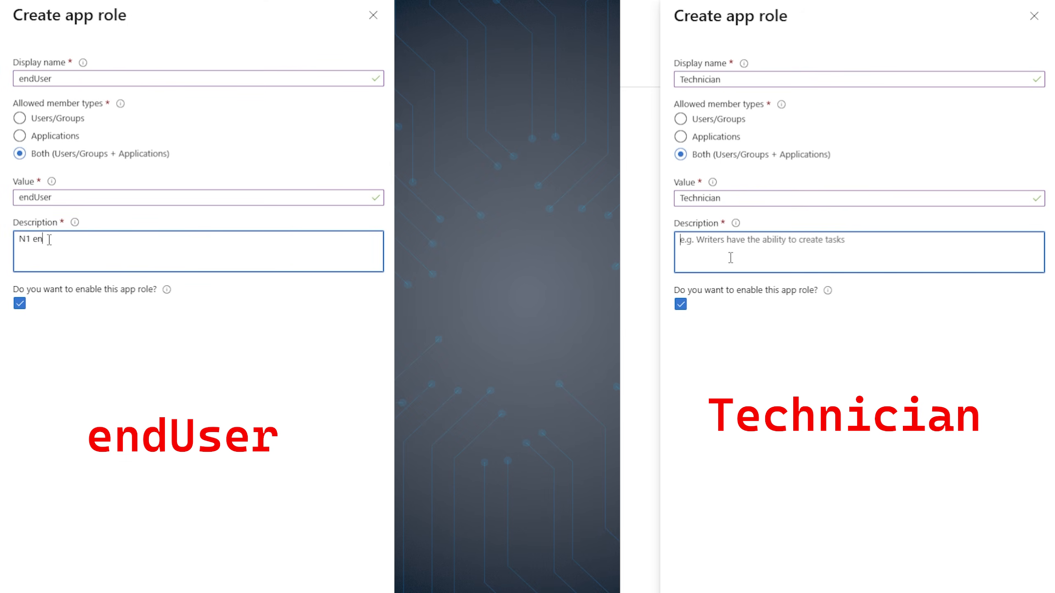
{"action": "type", "text": "d usersN1 Techs"}
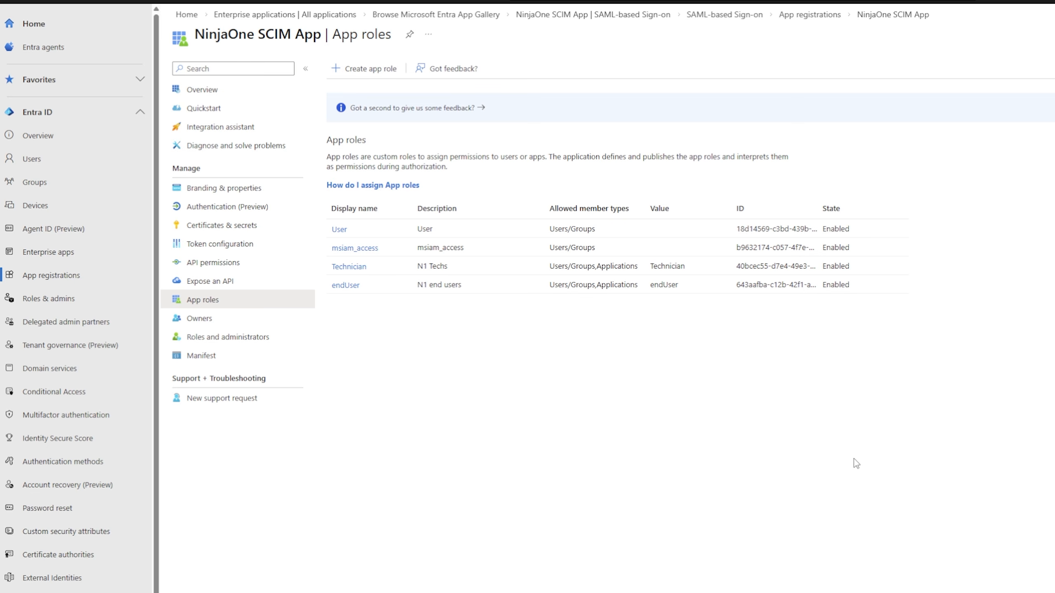
Assign the Technician role to the NinjaOne Technicians group in the NinjaOne SCIM App's users and groups
{"action": "left_click", "coordinate": [94, 251]}
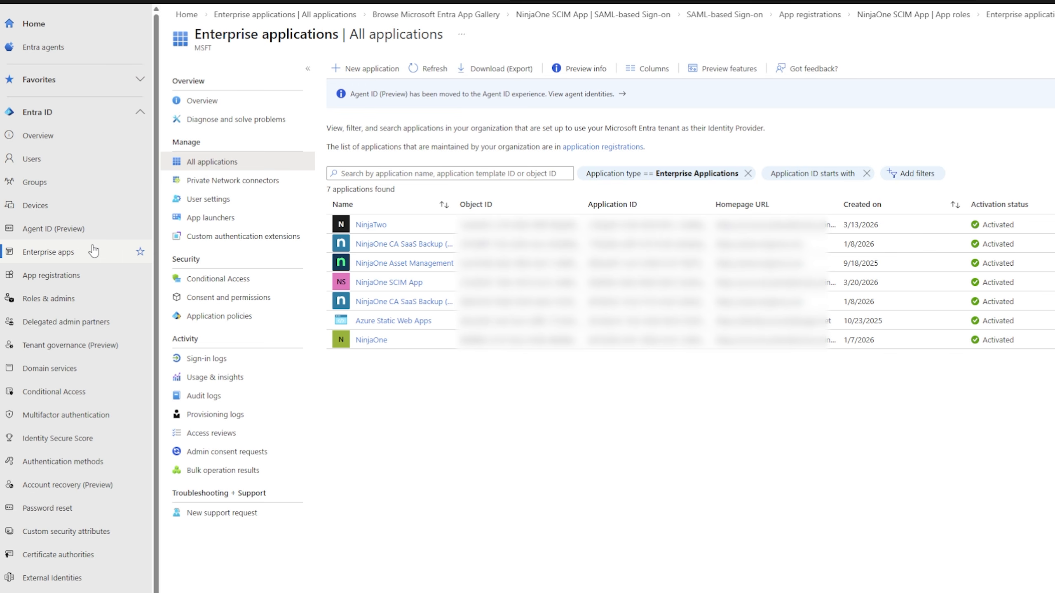
{"action": "left_click", "coordinate": [369, 285]}
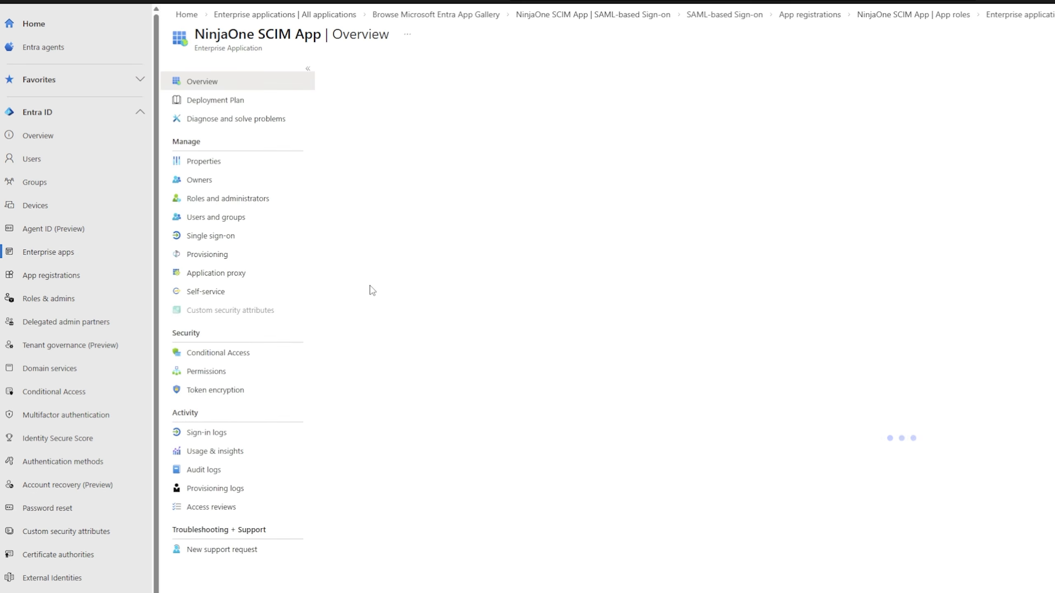
{"action": "left_click", "coordinate": [233, 225]}
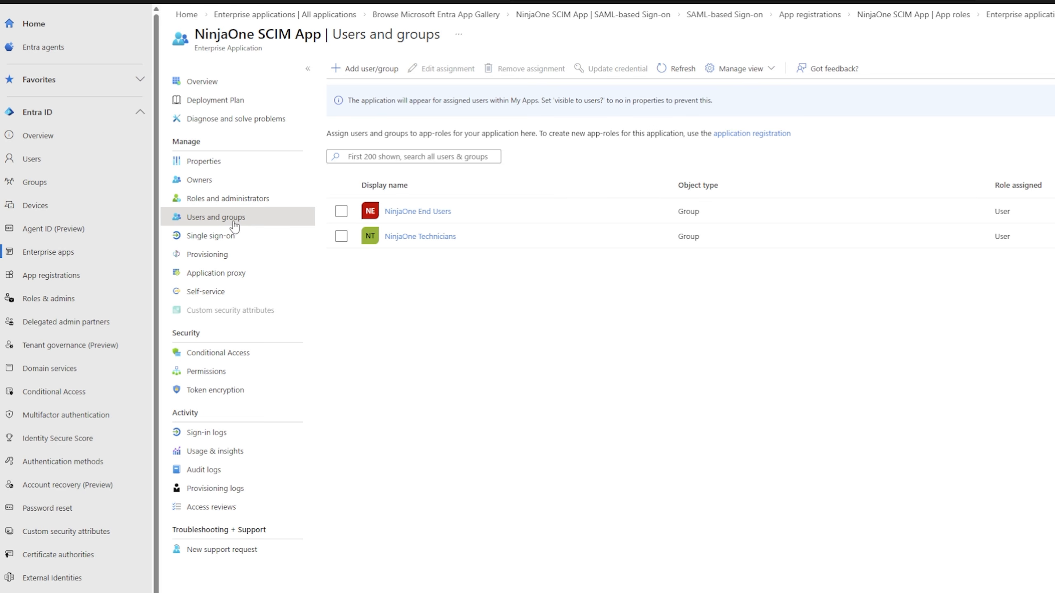
{"action": "left_click", "coordinate": [184, 236]}
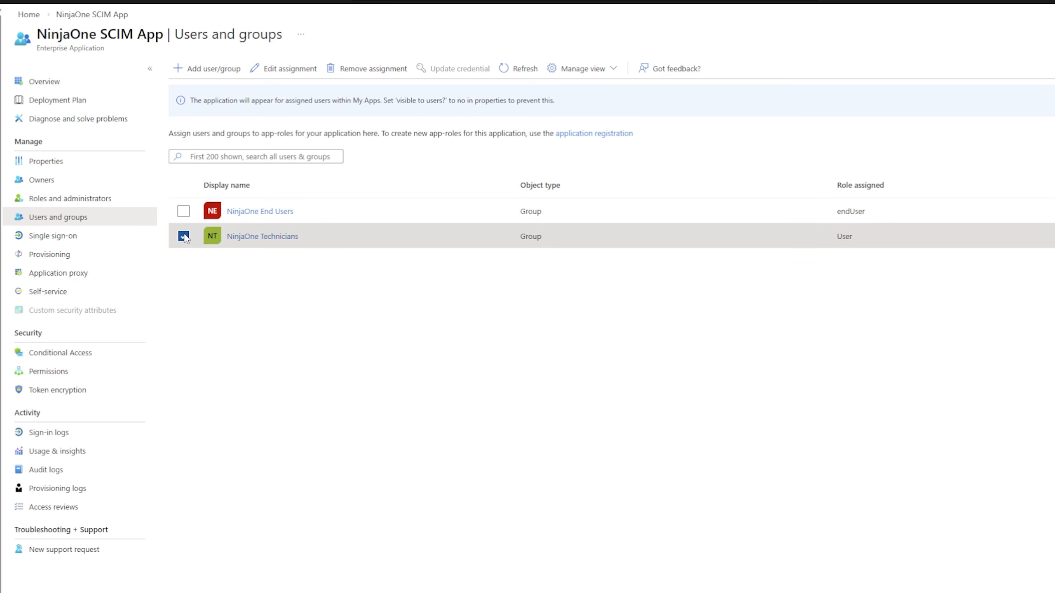
{"action": "left_click", "coordinate": [266, 73]}
{"action": "left_click", "coordinate": [38, 123]}
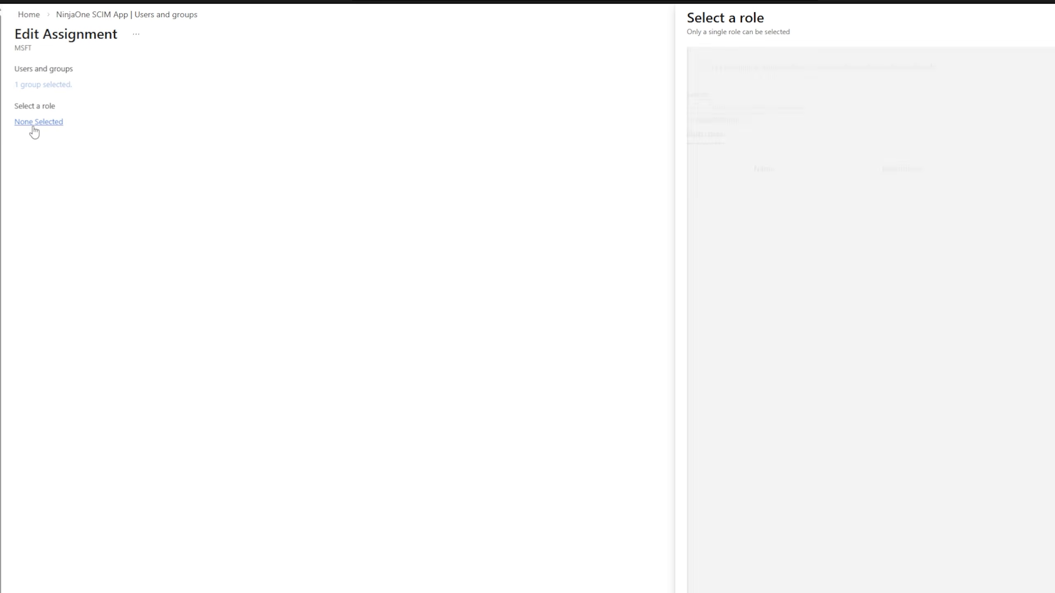
{"action": "left_click", "coordinate": [701, 227]}
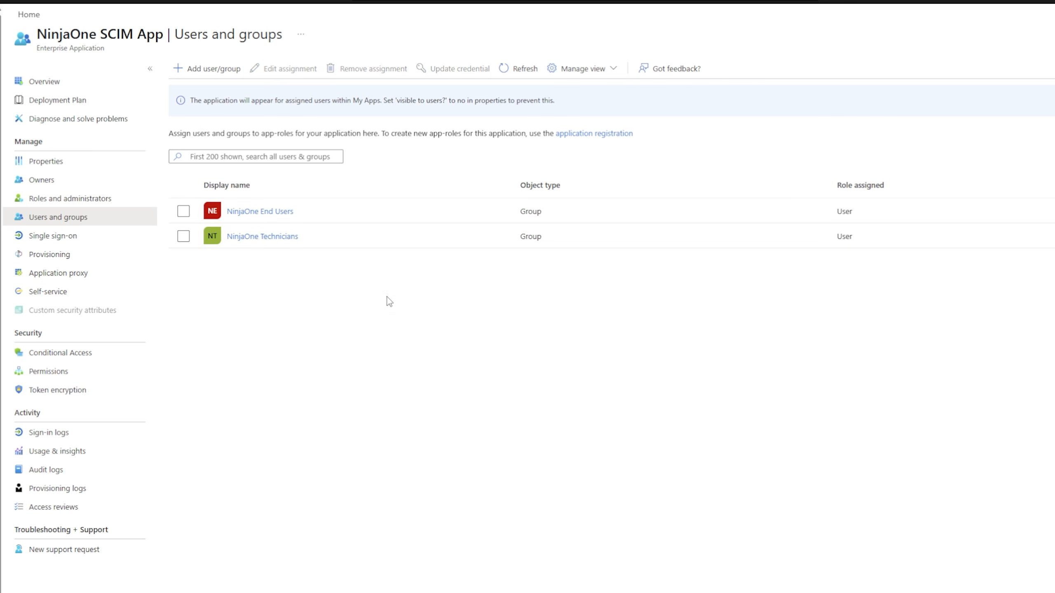
Assign the endUser role to the NinjaOne End Users group
{"action": "left_click", "coordinate": [184, 211]}
{"action": "left_click", "coordinate": [286, 70]}
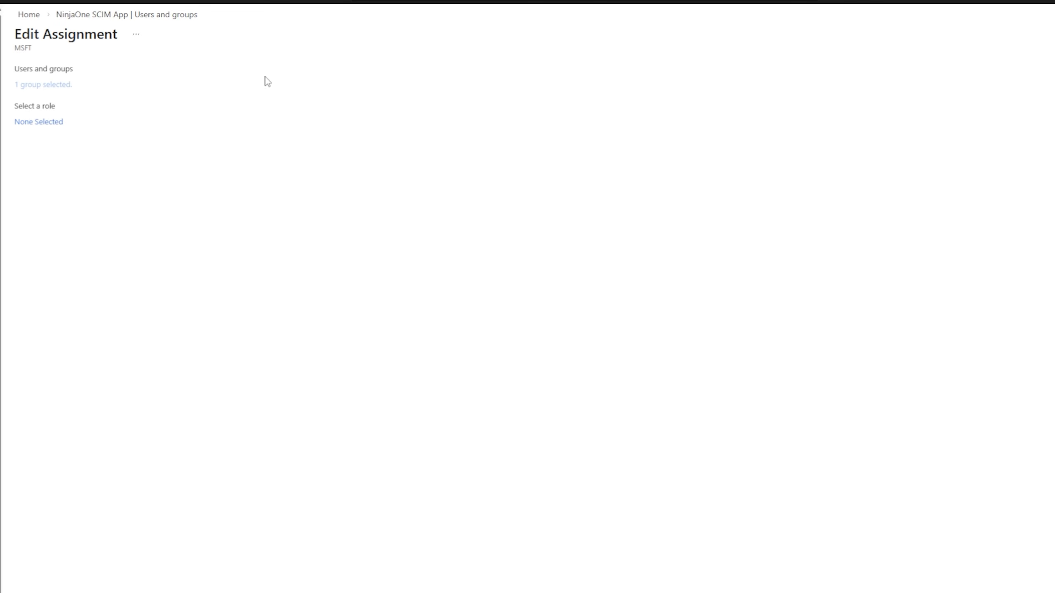
{"action": "left_click", "coordinate": [56, 121]}
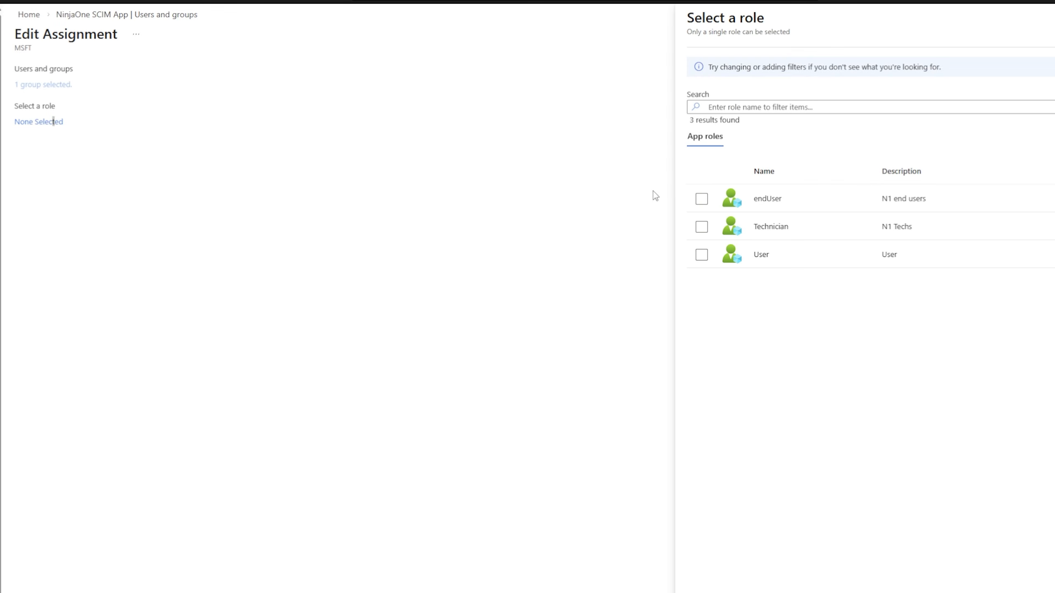
{"action": "left_click", "coordinate": [701, 199]}
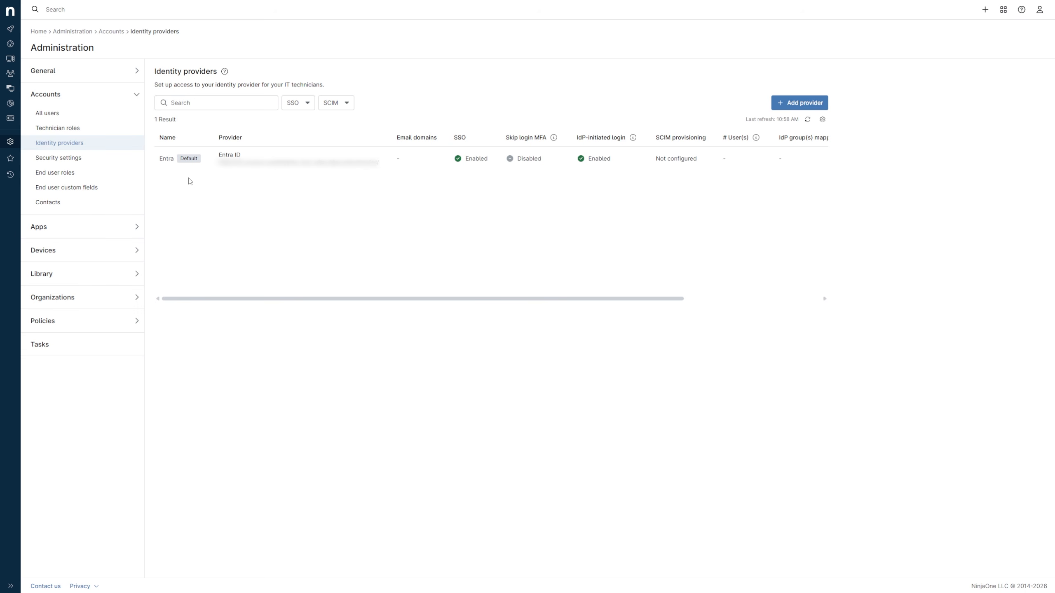
Switch to NinjaOne, open the Entra identity provider, enable SCIM provisioning and generate a token
{"action": "left_click", "coordinate": [224, 160]}
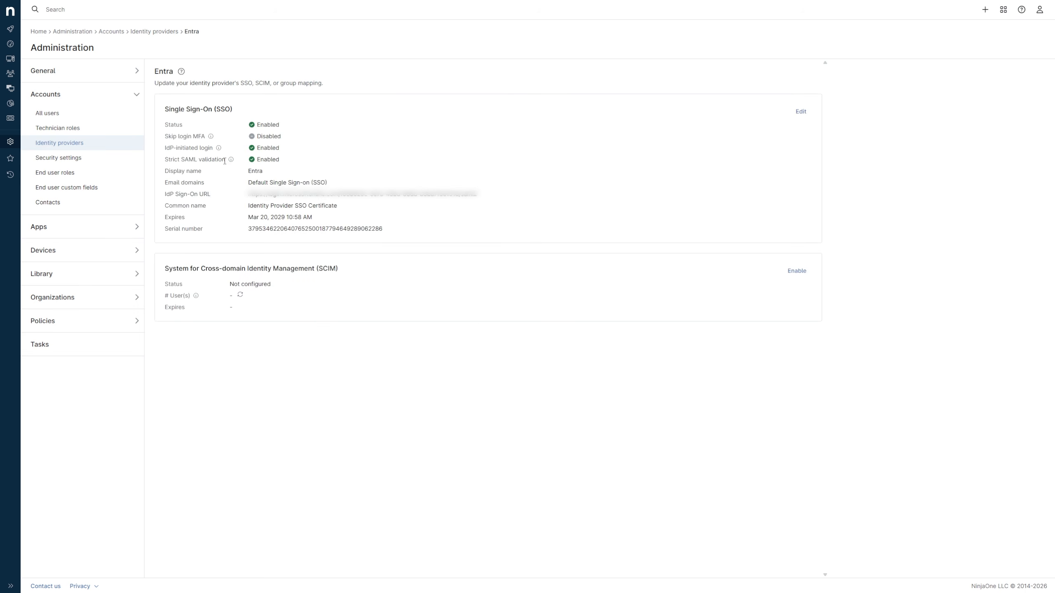
{"action": "left_click", "coordinate": [790, 271]}
{"action": "left_click", "coordinate": [399, 242]}
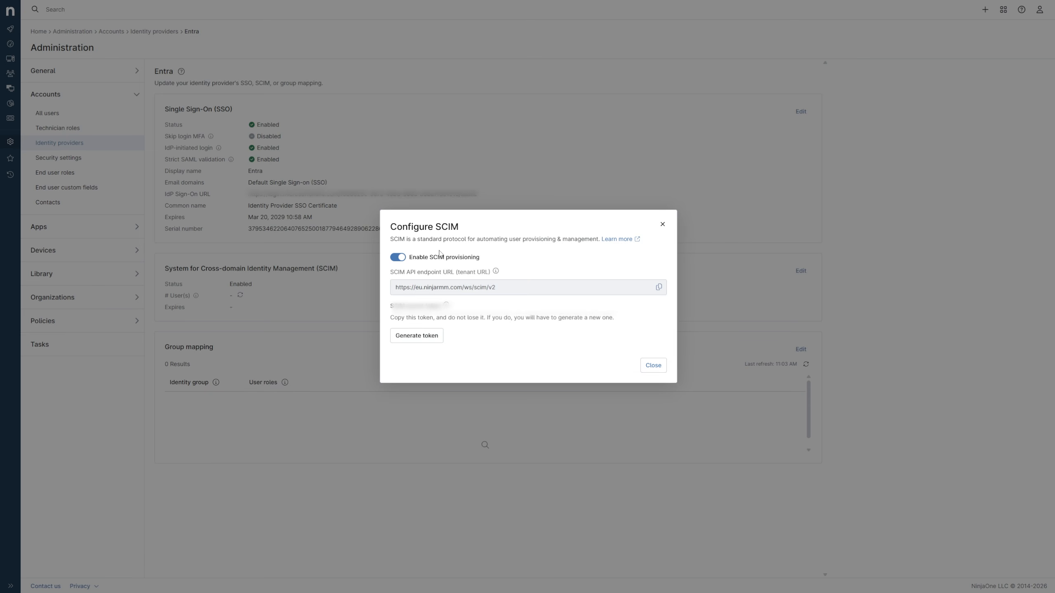
{"action": "left_click", "coordinate": [425, 336]}
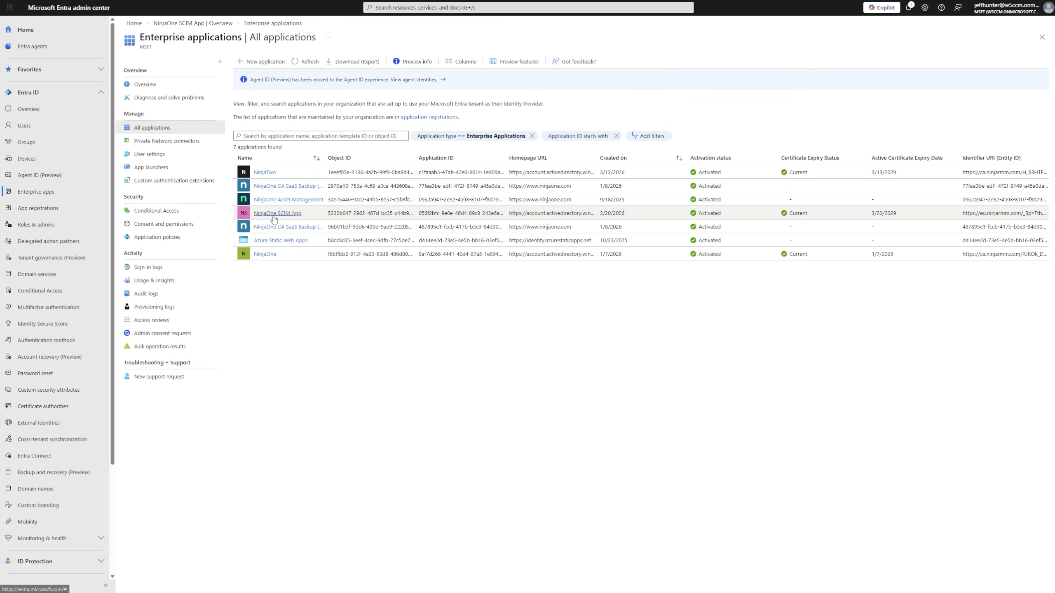
Create a new provisioning configuration for NinjaOne SCIM App with the tenant URL and secret token, and test the connection
{"action": "left_click", "coordinate": [273, 219]}
{"action": "left_click", "coordinate": [195, 194]}
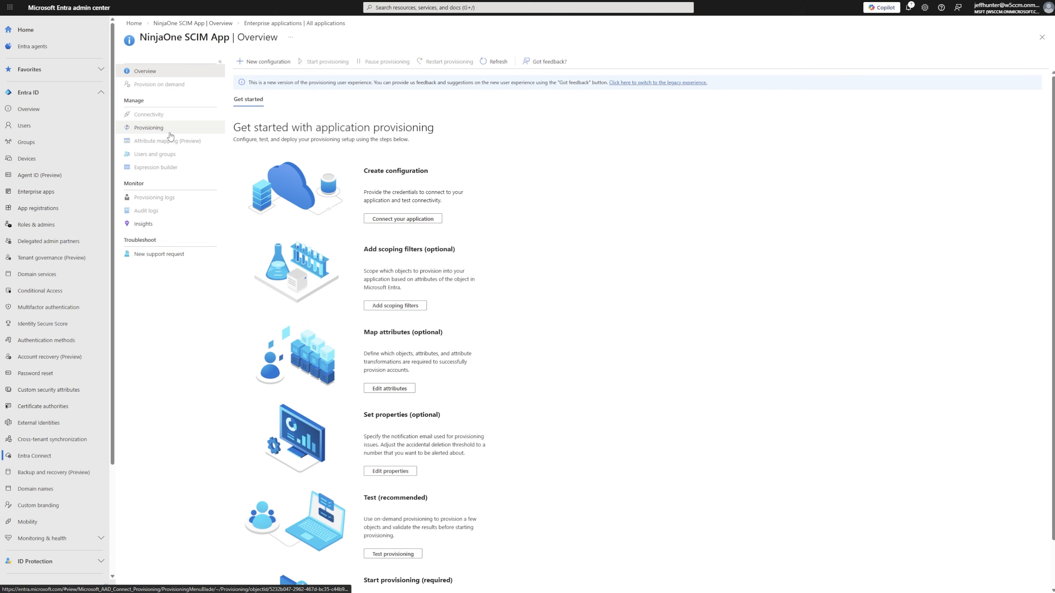
{"action": "left_click", "coordinate": [250, 63]}
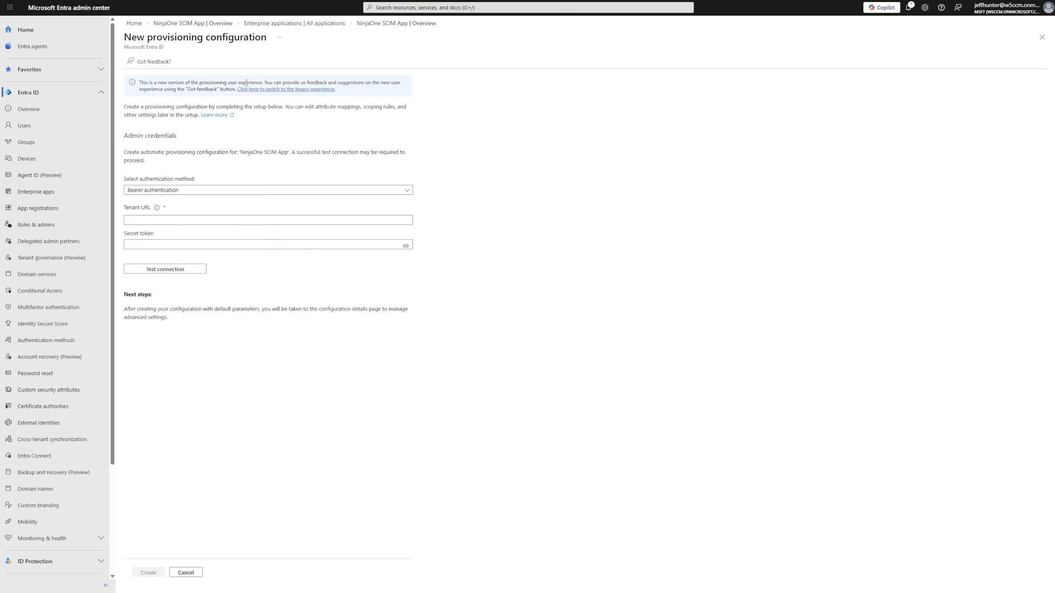
{"action": "left_click", "coordinate": [198, 220]}
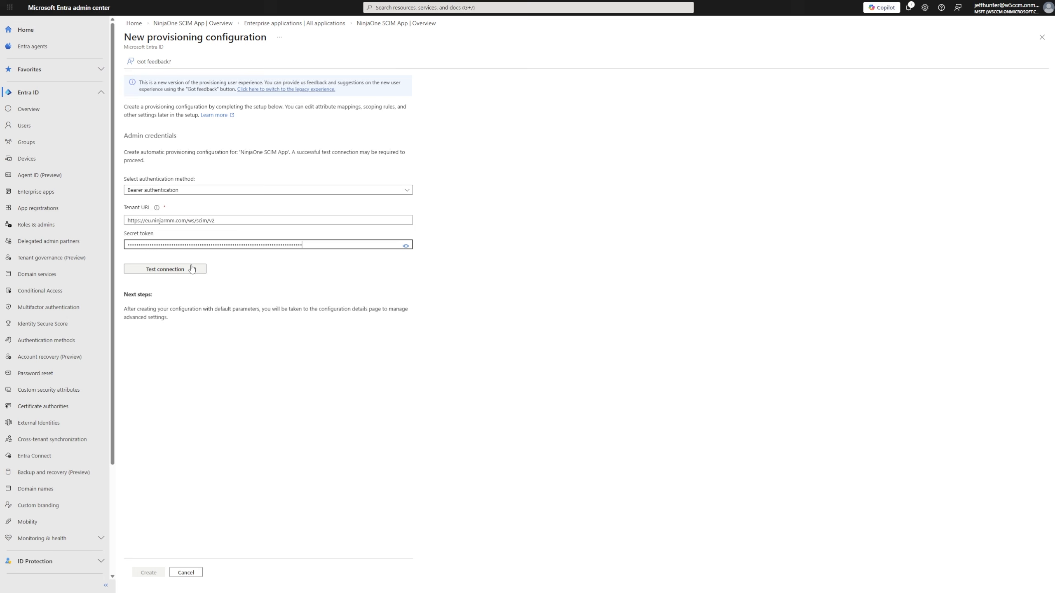
{"action": "left_click", "coordinate": [191, 267]}
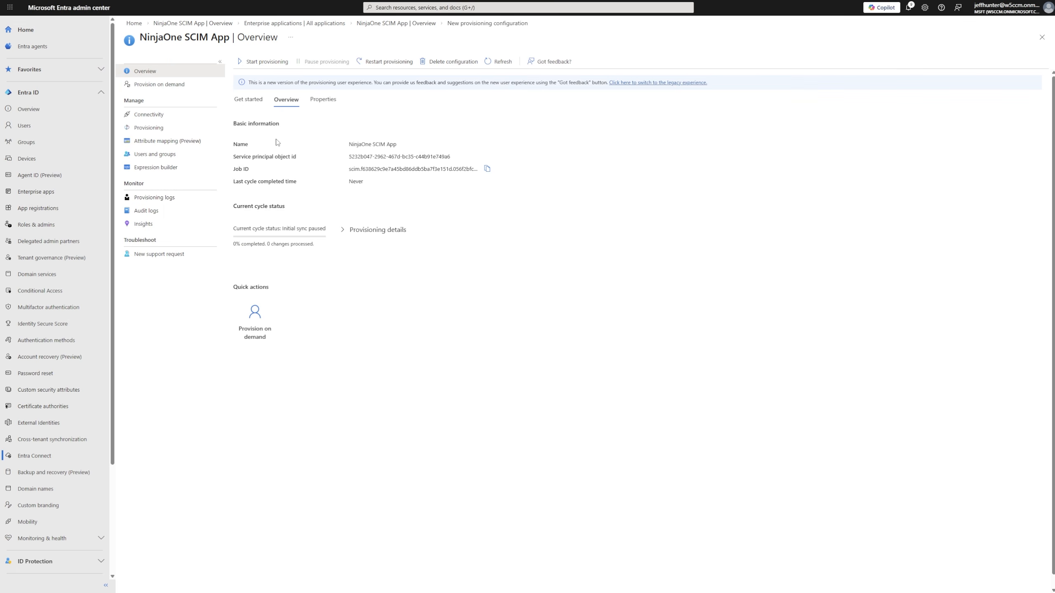
Open the Entra ID Users attribute mapping, show advanced options, and edit the attribute list for customappsso
{"action": "left_click", "coordinate": [194, 145]}
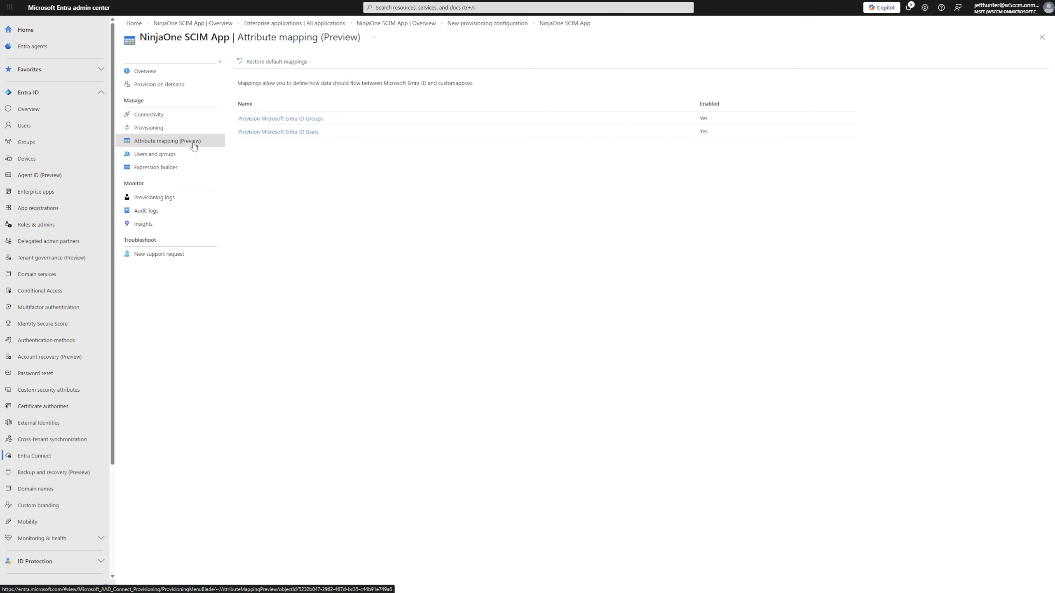
{"action": "left_click", "coordinate": [251, 132]}
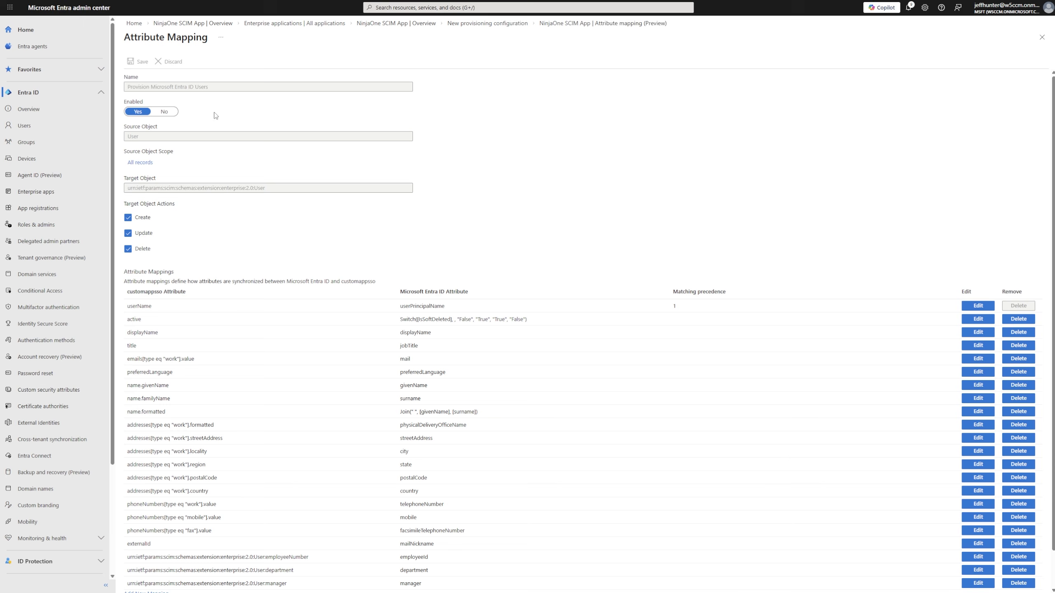
{"action": "scroll", "coordinate": [214, 115], "scroll_direction": "down", "scroll_amount": 1}
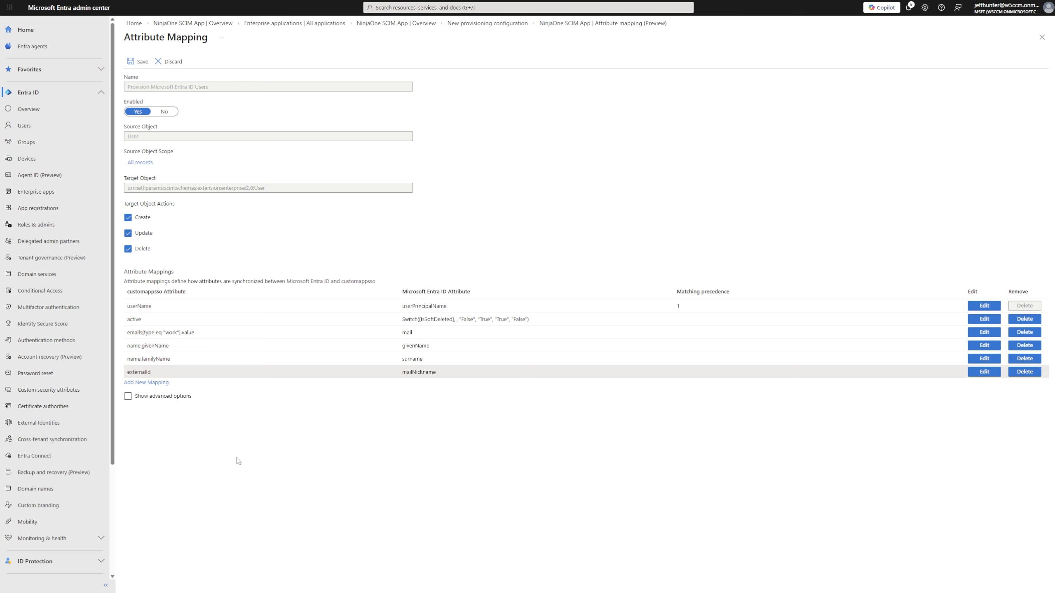
{"action": "left_click", "coordinate": [128, 397]}
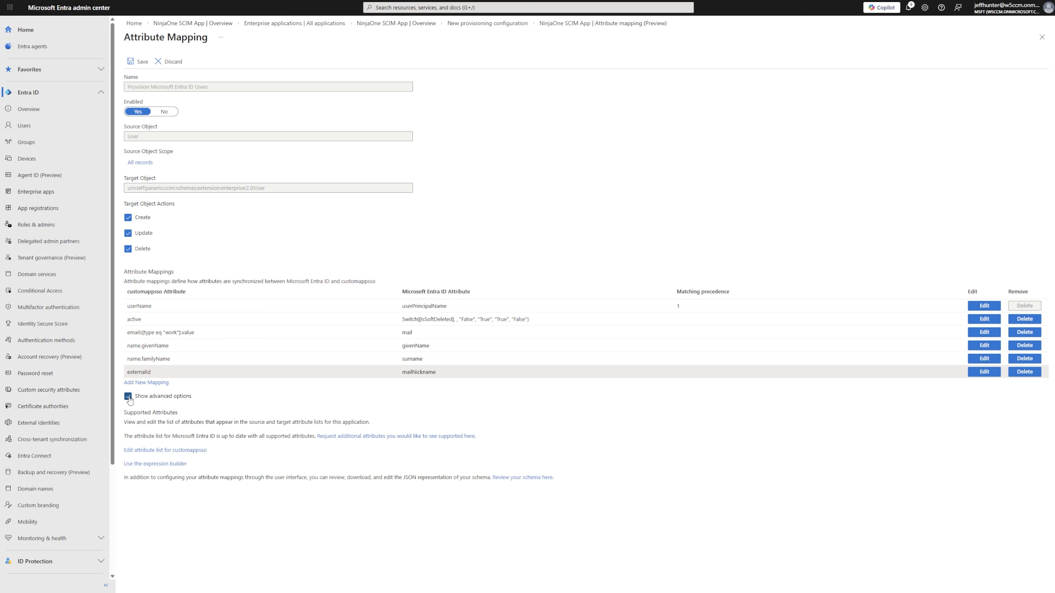
{"action": "left_click", "coordinate": [156, 452]}
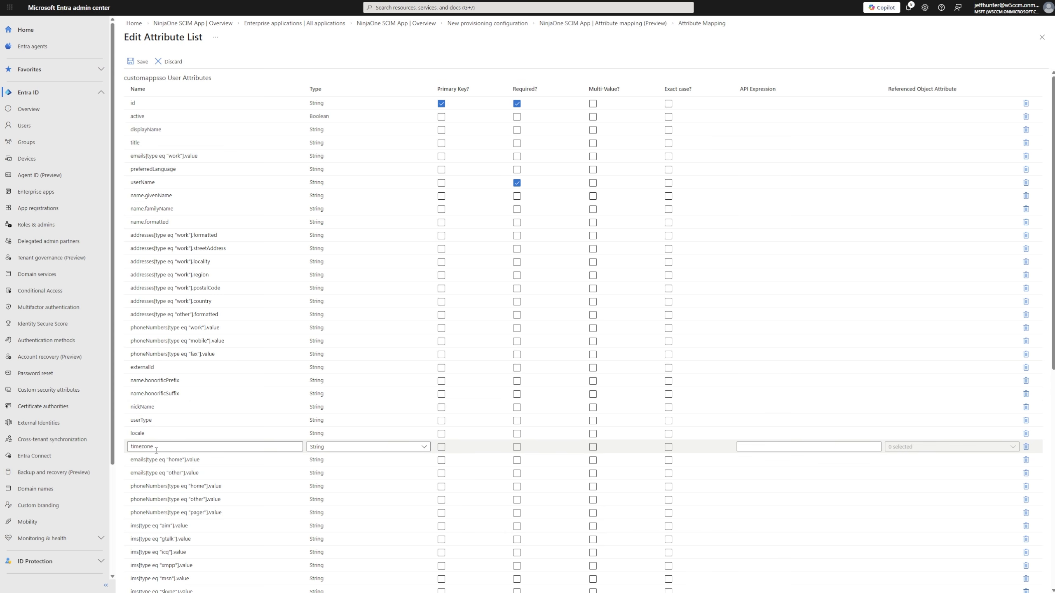
Save the attribute list including the required urn:ietf:params:scim:schemas:extension:ninjaone:2.0:User:userType attribute, confirming the change
{"action": "scroll", "coordinate": [156, 452], "scroll_direction": "down", "scroll_amount": 10}
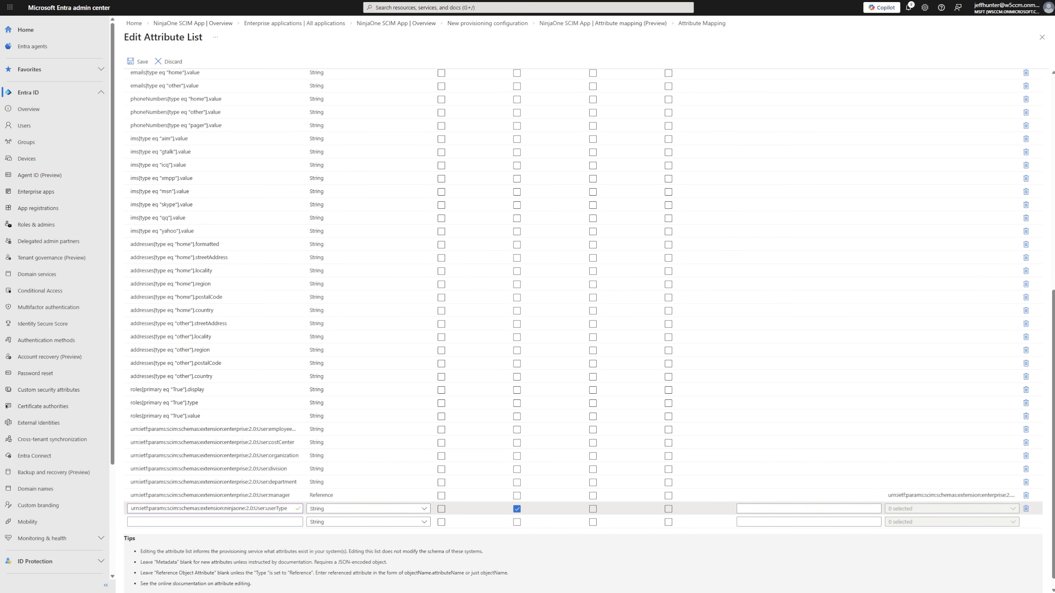
{"action": "scroll", "coordinate": [519, 287], "scroll_direction": "up", "scroll_amount": 15}
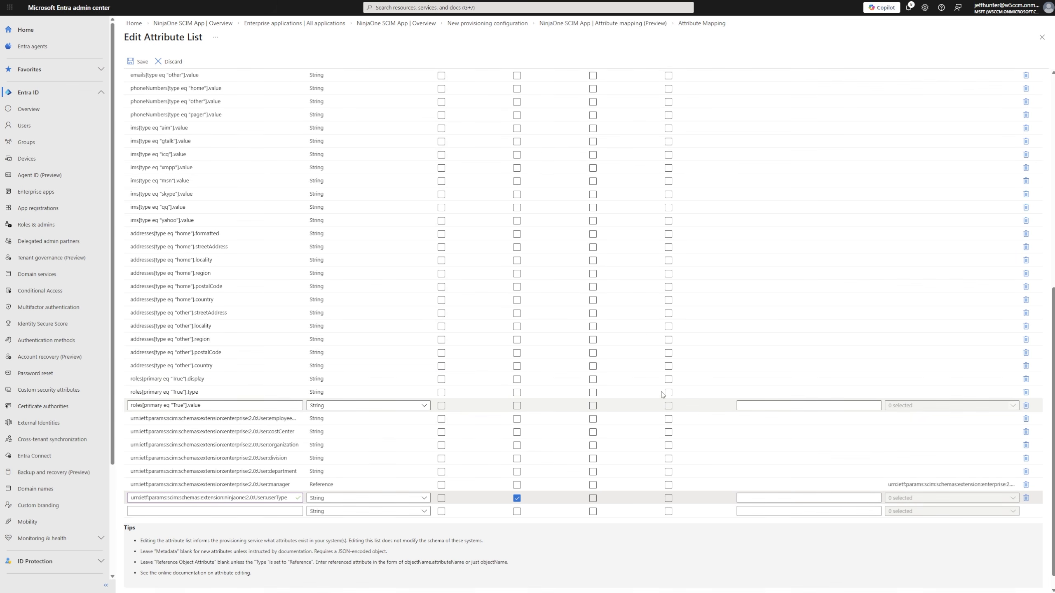
{"action": "left_click", "coordinate": [138, 61]}
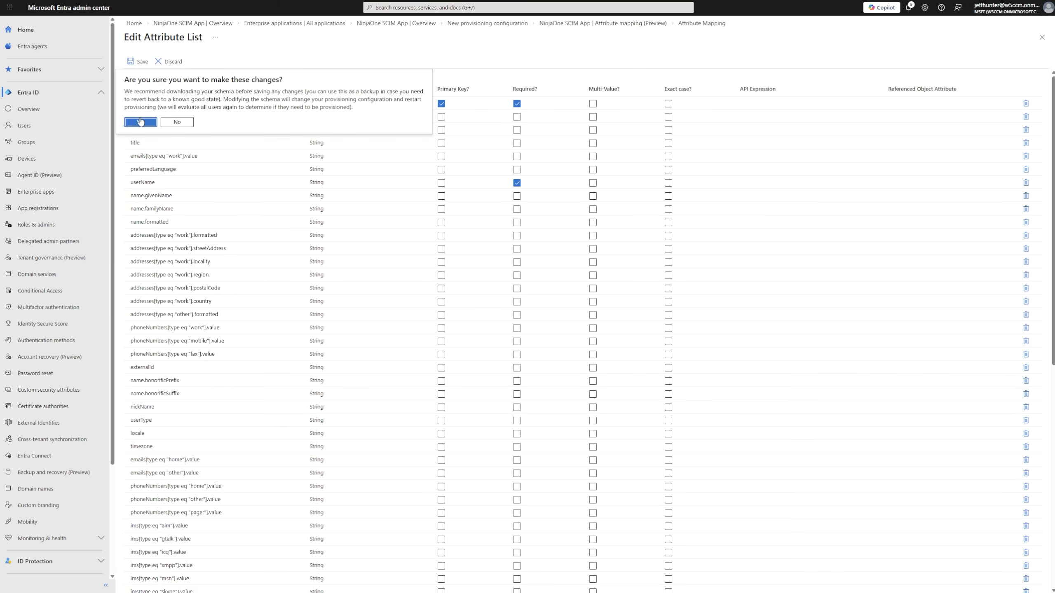
{"action": "left_click", "coordinate": [140, 122]}
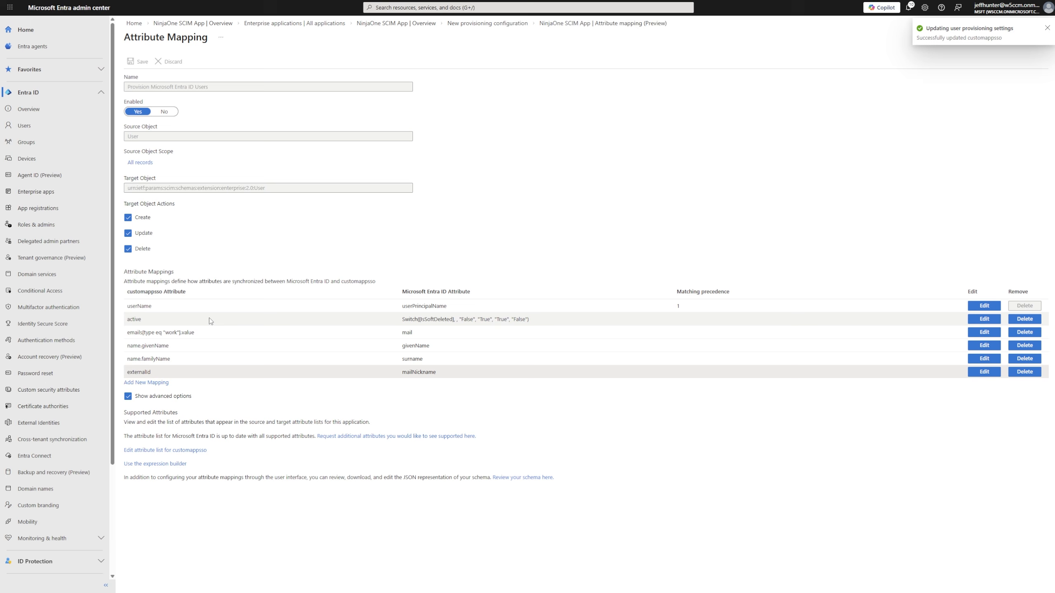
Add a new Expression mapping with the expression SingleAppRoleAssignment([appRoleAssignments])
{"action": "left_click", "coordinate": [146, 383]}
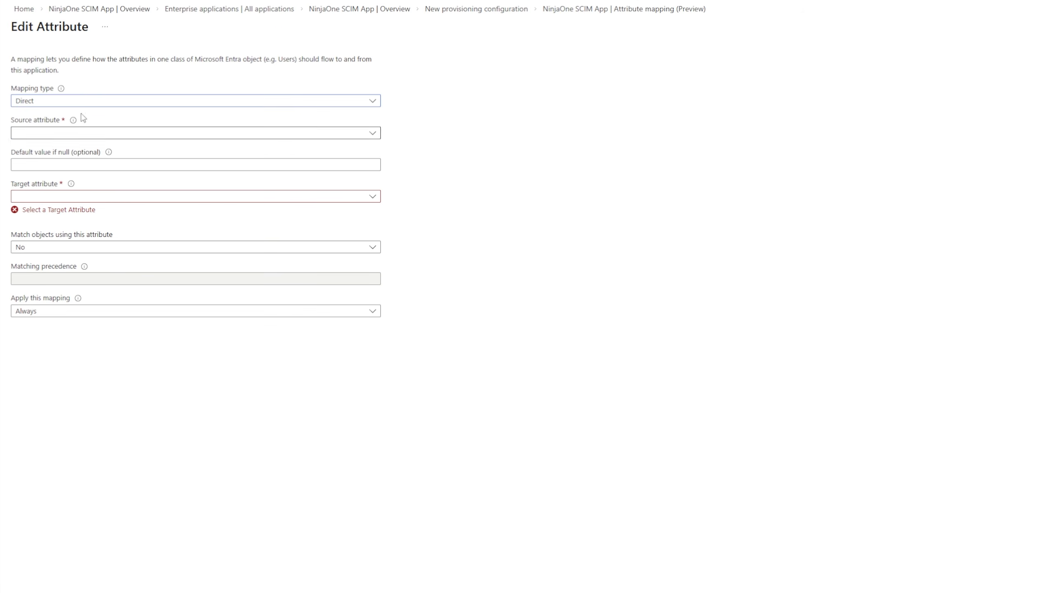
{"action": "left_click", "coordinate": [83, 101]}
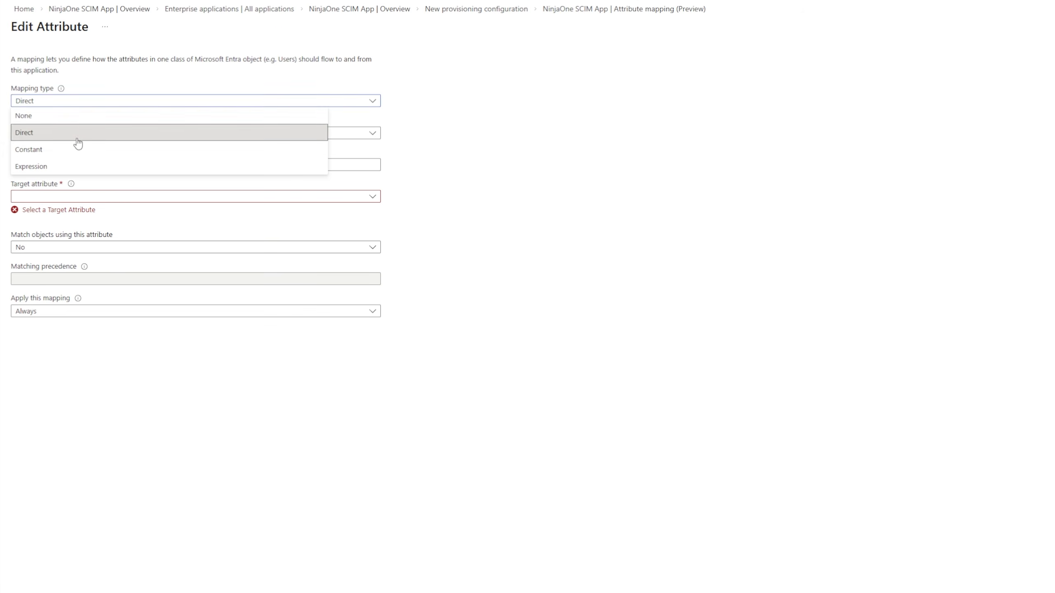
{"action": "left_click", "coordinate": [77, 165]}
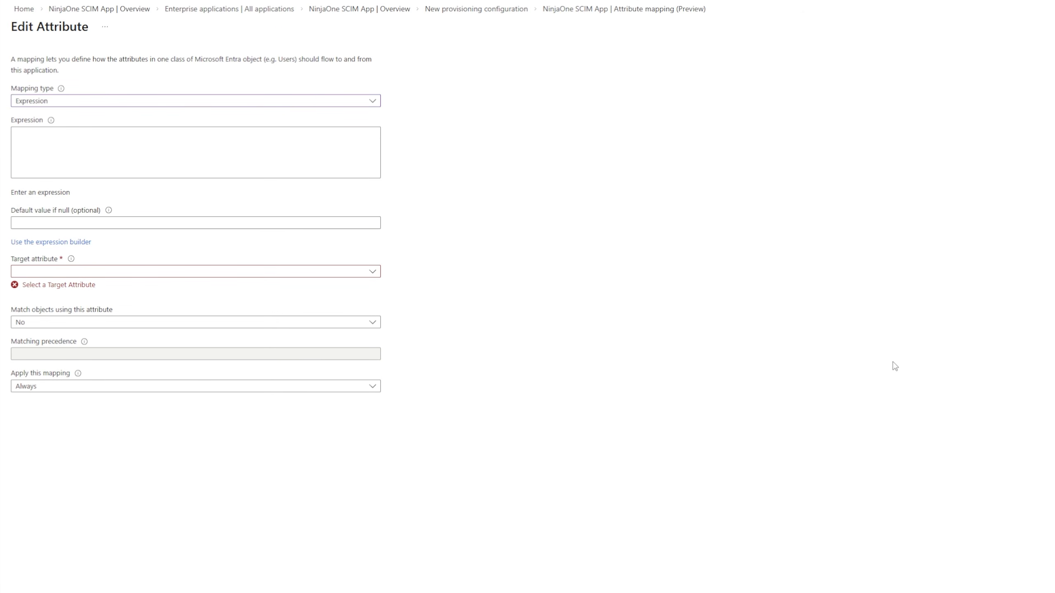
{"action": "left_click", "coordinate": [92, 163]}
{"action": "type", "text": "SingleAppRoleAssignment([appRoleAssignments])"}
Set the mapping's target attribute to urn:ietf:params:scim:schemas:extension:ninjaone:2.0:User:userType
{"action": "left_click", "coordinate": [64, 272]}
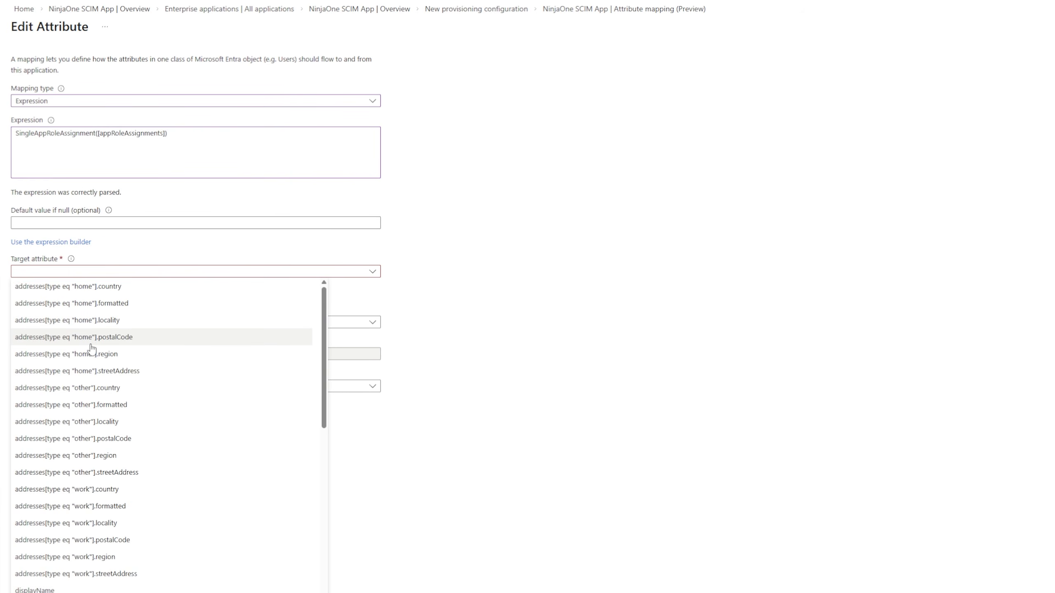
{"action": "scroll", "coordinate": [90, 348], "scroll_direction": "down", "scroll_amount": 10}
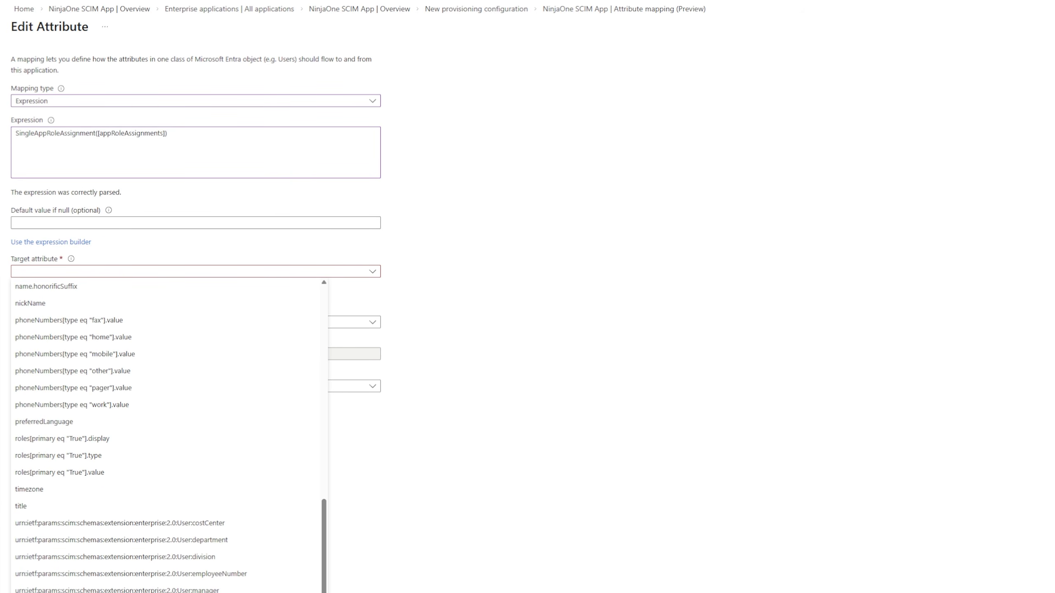
{"action": "left_click", "coordinate": [116, 592]}
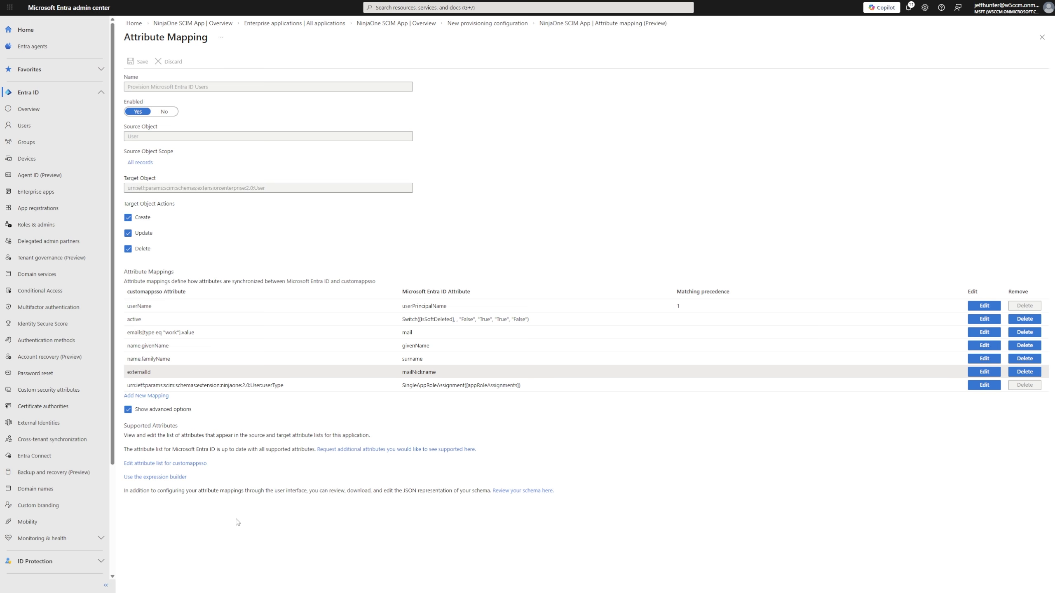
Add the urn:ietf:params:scim:schemas:extension:ninjaone:2.0:User:organizationId attribute to the customappsso attribute list
{"action": "left_click", "coordinate": [197, 463]}
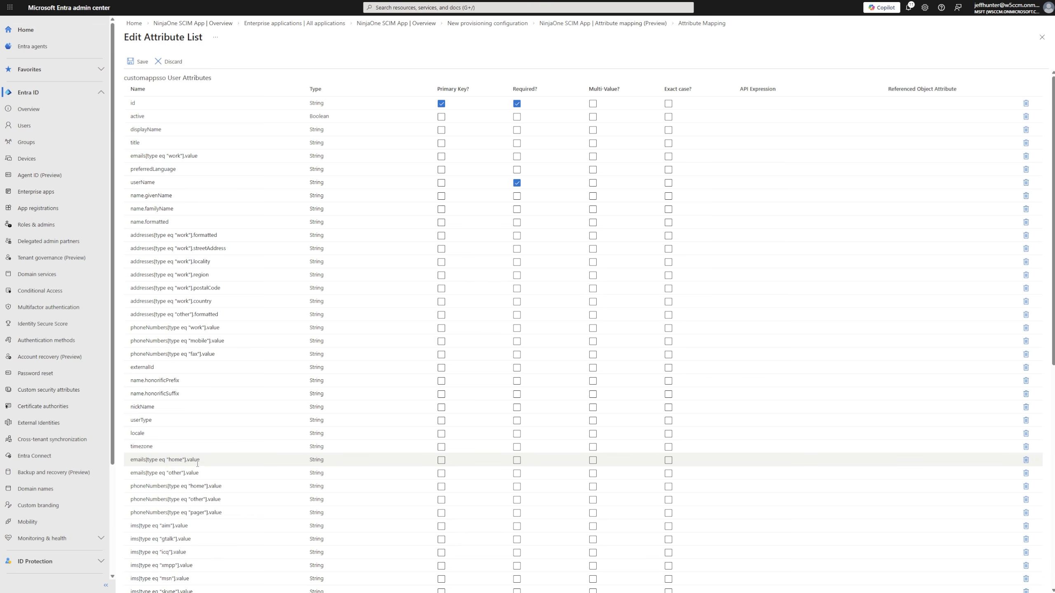
{"action": "scroll", "coordinate": [197, 474], "scroll_direction": "down", "scroll_amount": 10}
{"action": "left_click", "coordinate": [215, 509]}
{"action": "key", "text": "ctrl+v"}
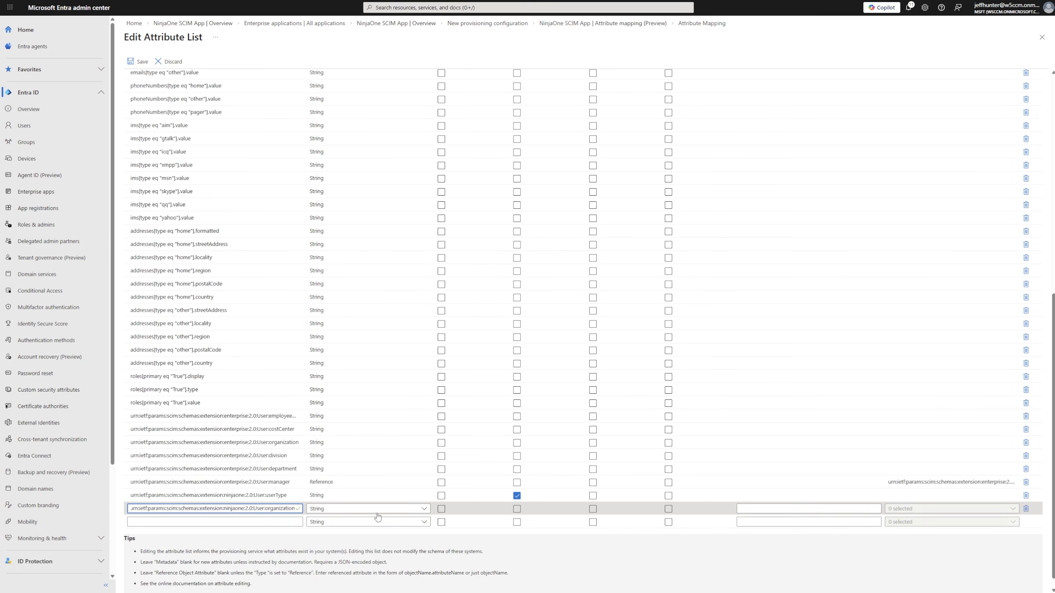
{"action": "left_click", "coordinate": [516, 496]}
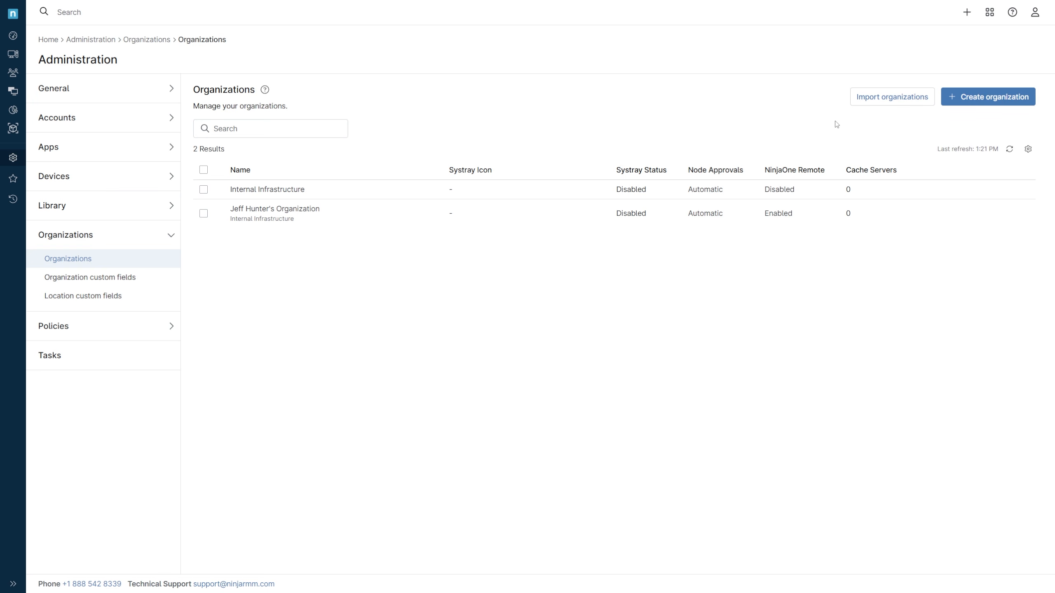
Copy the Internal Infrastructure organization's ID and add a Constant mapping using it as the constant value, choosing its target attribute
{"action": "left_click", "coordinate": [1021, 192]}
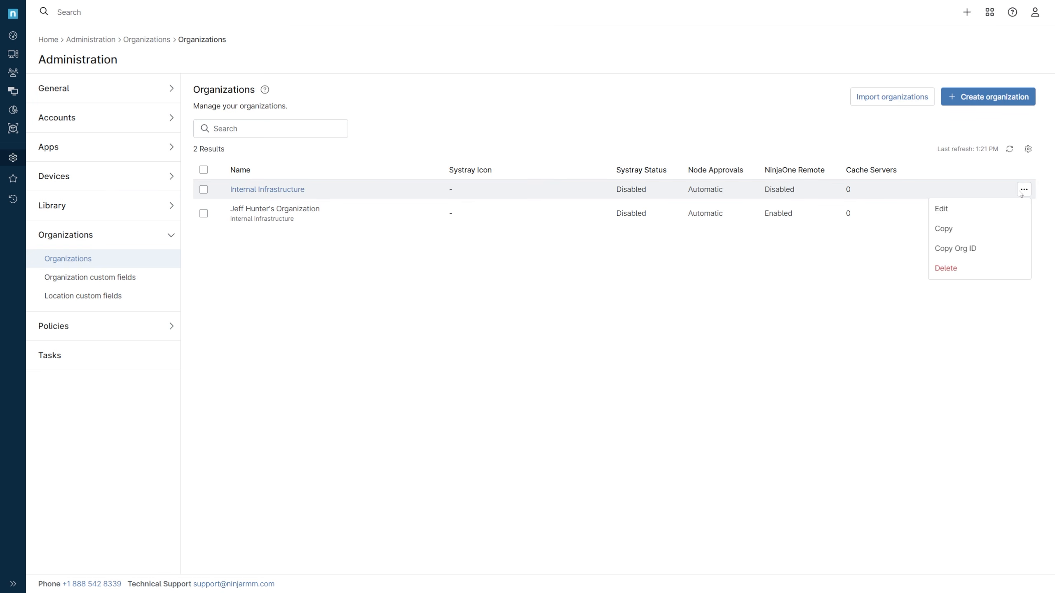
{"action": "left_click", "coordinate": [1006, 245]}
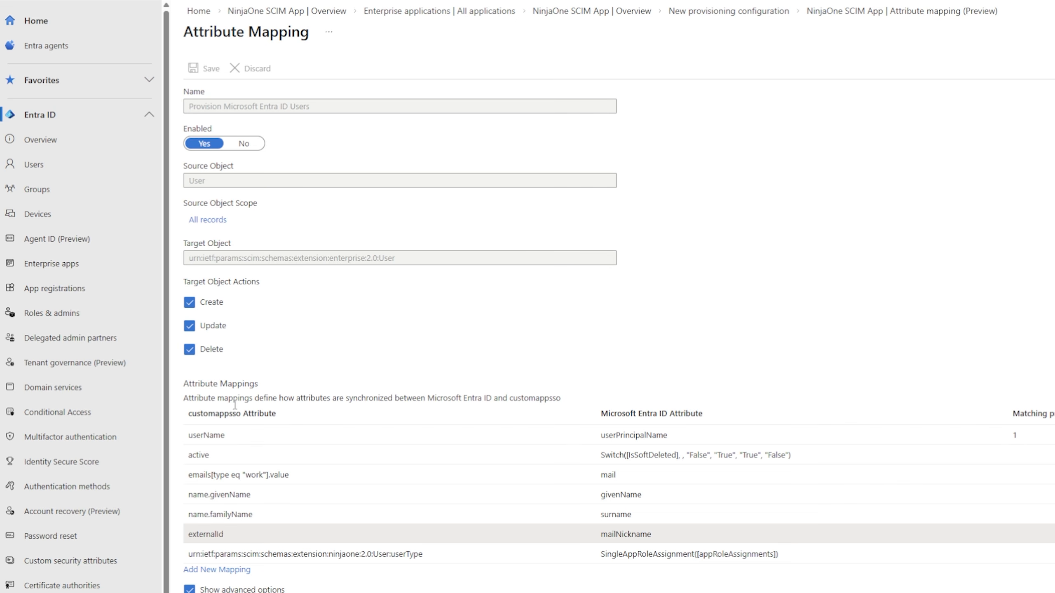
{"action": "left_click", "coordinate": [220, 574]}
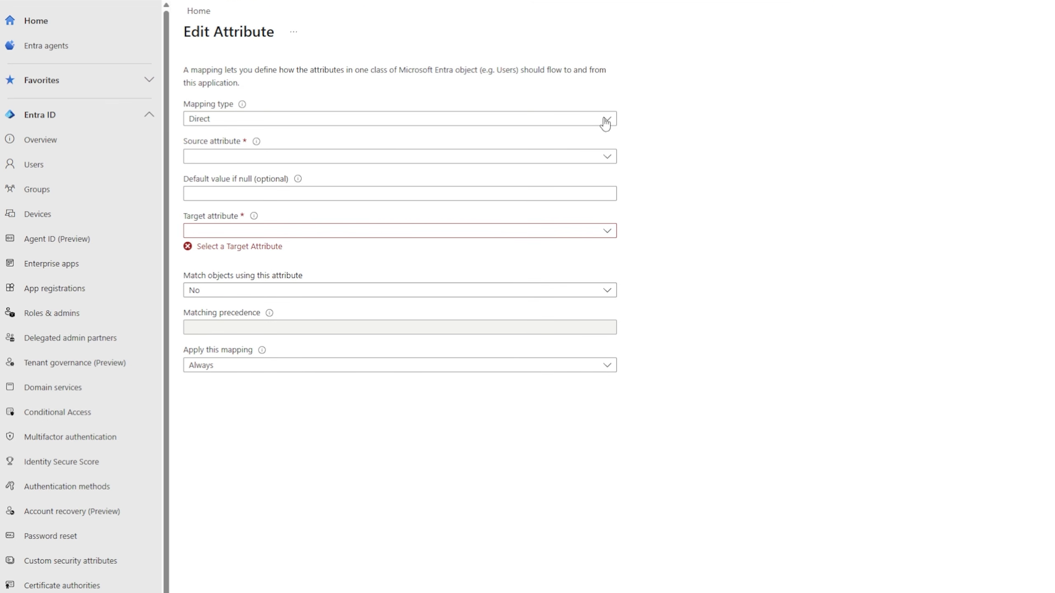
{"action": "left_click", "coordinate": [584, 120]}
{"action": "left_click", "coordinate": [480, 178]}
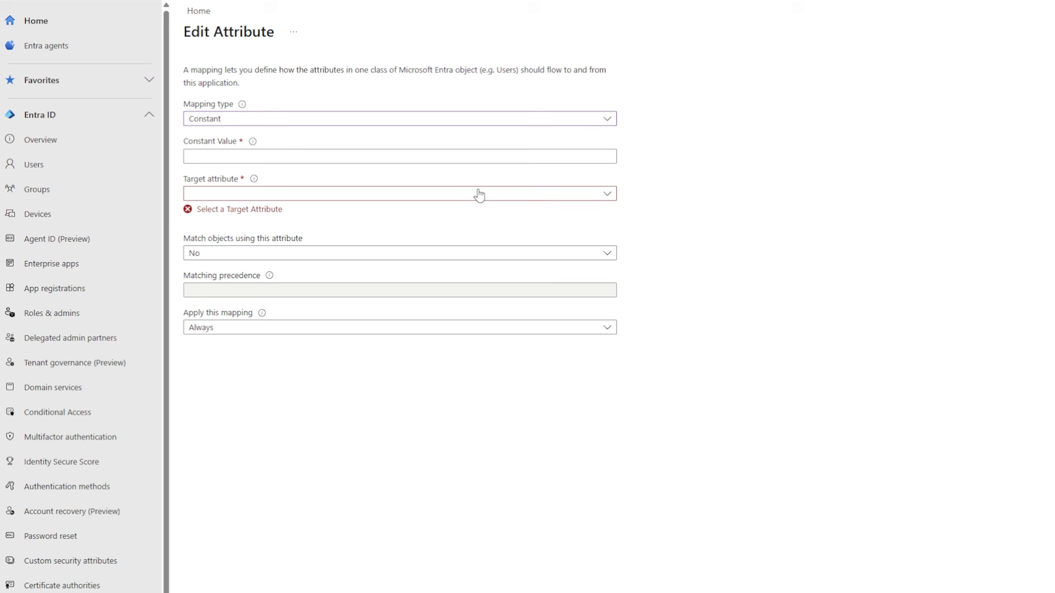
{"action": "left_click", "coordinate": [433, 158]}
{"action": "key", "text": "ctrl+v"}
{"action": "left_click", "coordinate": [431, 193]}
{"action": "scroll", "coordinate": [427, 390], "scroll_direction": "down", "scroll_amount": 15}
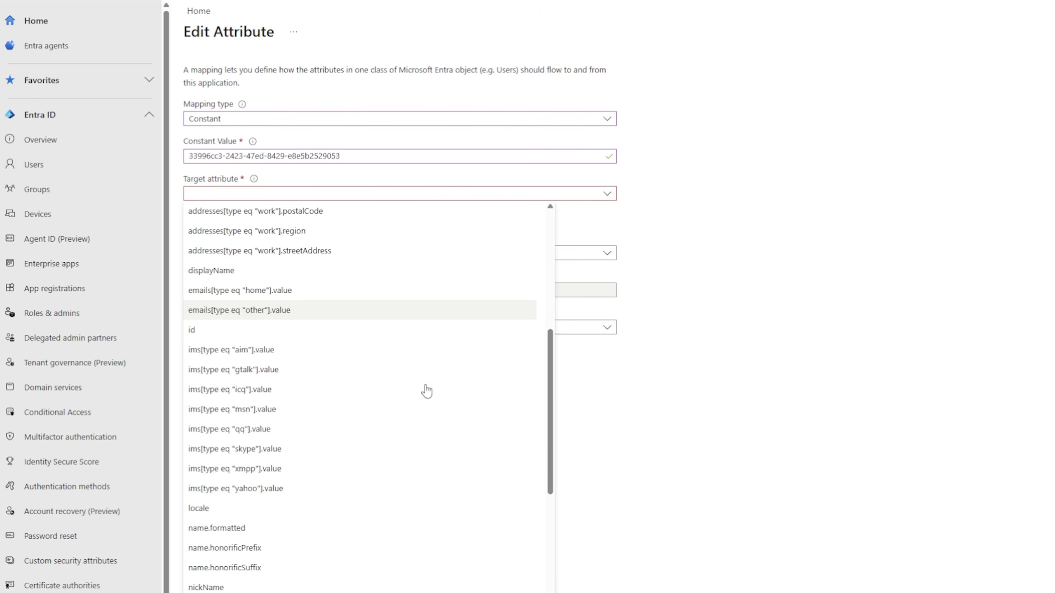
{"action": "left_click", "coordinate": [433, 592]}
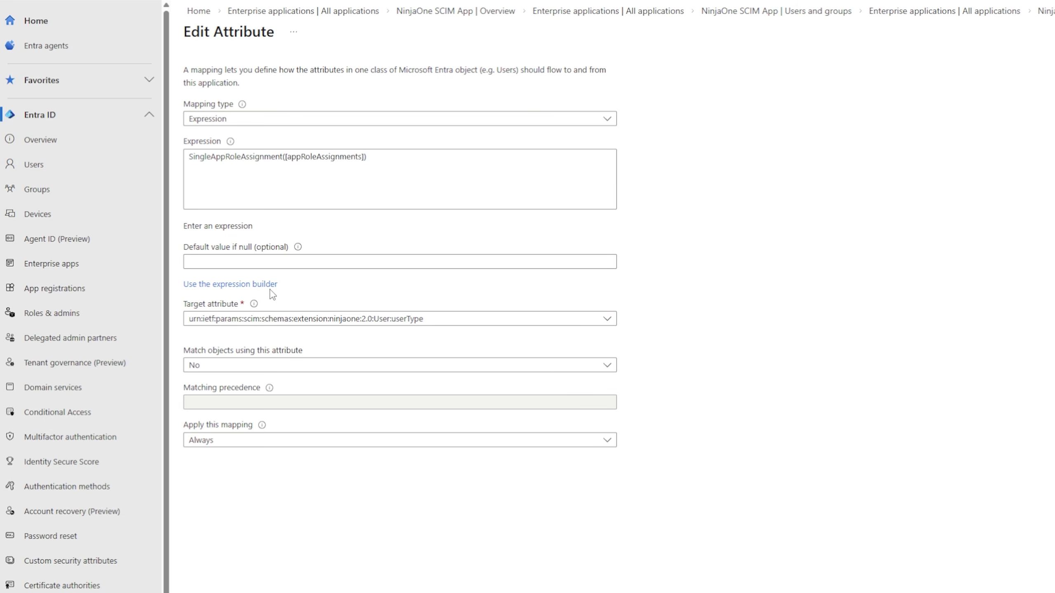
Open the expression builder, then start provisioning for the NinjaOne SCIM App
{"action": "left_click", "coordinate": [268, 286]}
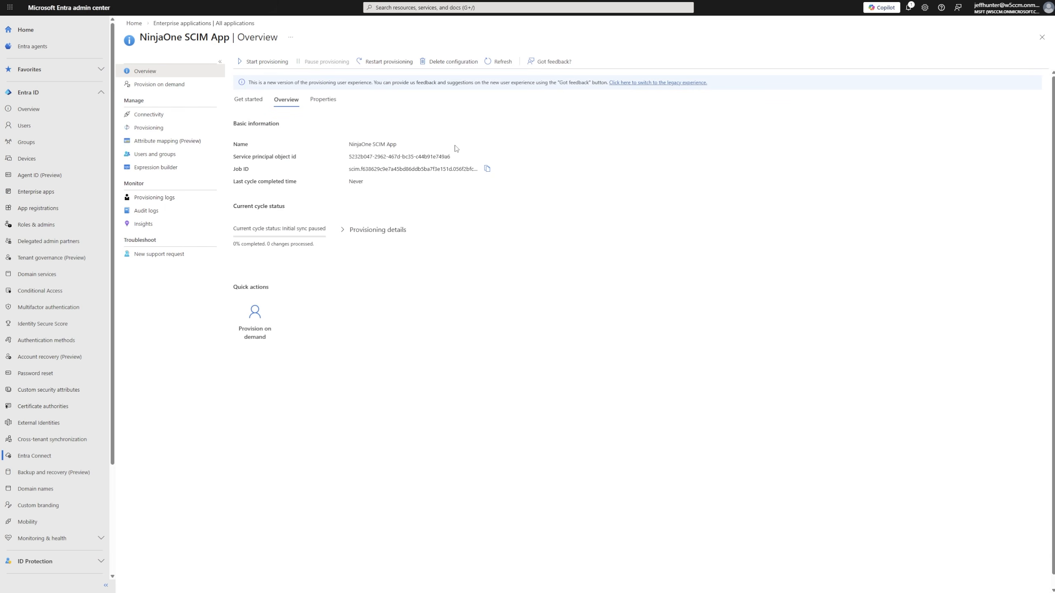
{"action": "left_click", "coordinate": [268, 63]}
{"action": "left_click", "coordinate": [249, 105]}
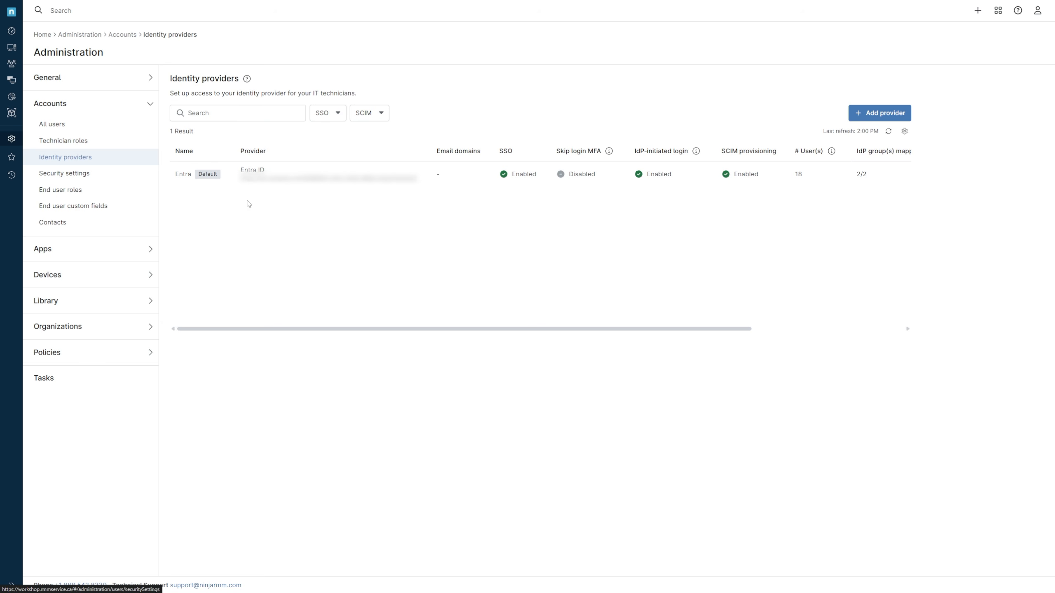
Edit the Entra group mapping: assign Remote Access and Backup Self-Service to NinjaOne End Users and Level 1 Tech to NinjaOne Technicians
{"action": "left_click", "coordinate": [245, 182]}
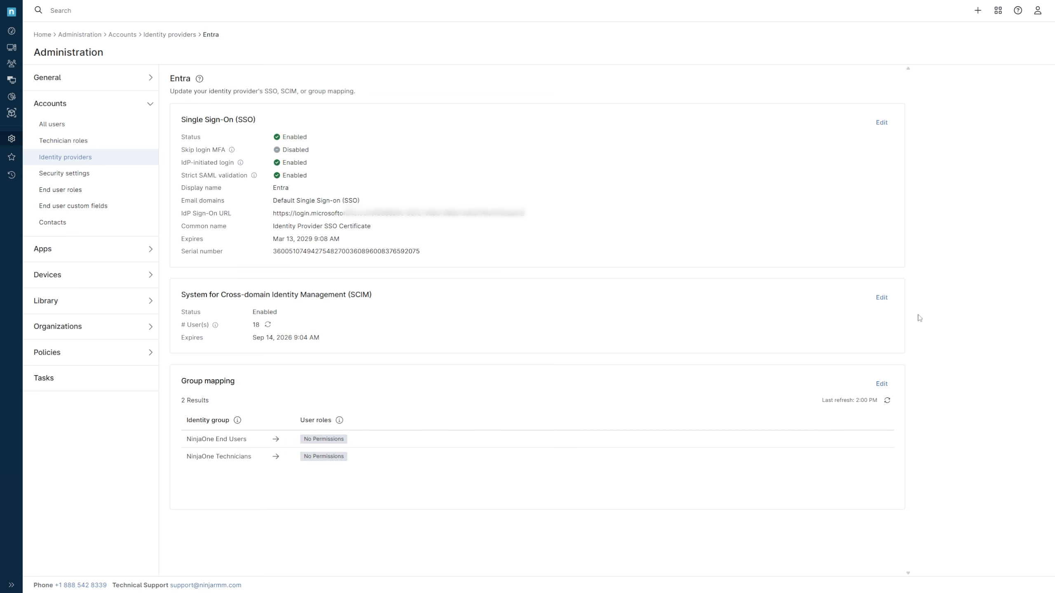
{"action": "left_click", "coordinate": [881, 383]}
{"action": "left_click", "coordinate": [611, 293]}
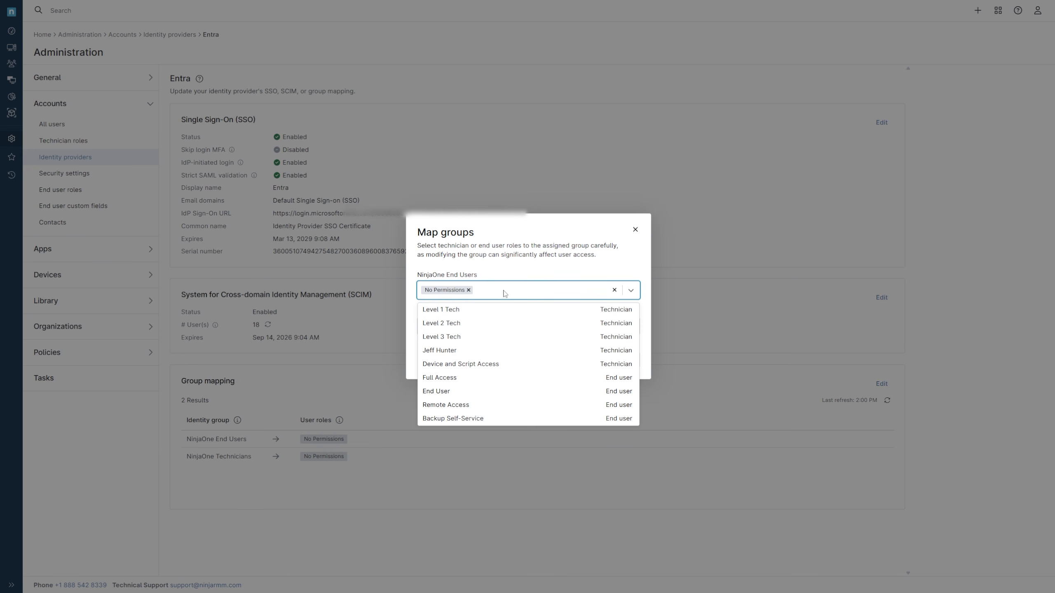
{"action": "left_click", "coordinate": [468, 290]}
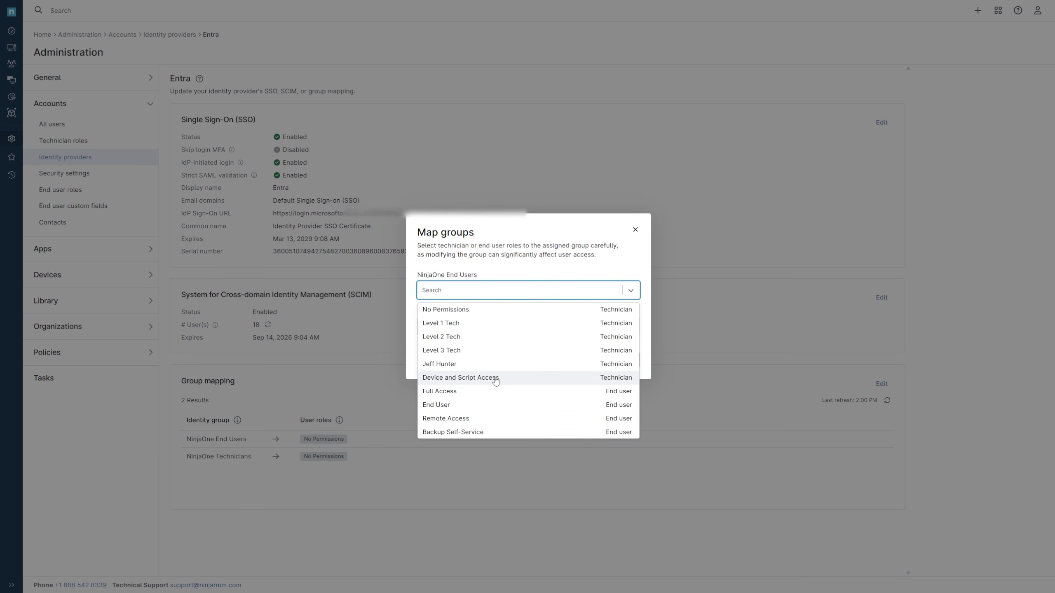
{"action": "left_click", "coordinate": [486, 419]}
{"action": "left_click", "coordinate": [485, 419]}
{"action": "left_click", "coordinate": [547, 271]}
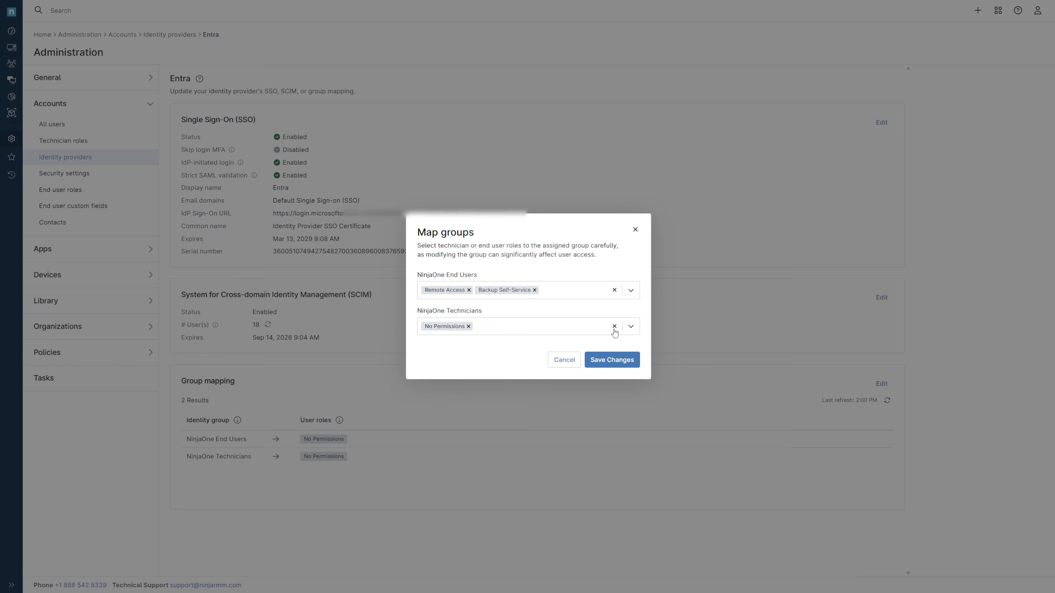
{"action": "left_click", "coordinate": [472, 327]}
{"action": "left_click", "coordinate": [468, 360]}
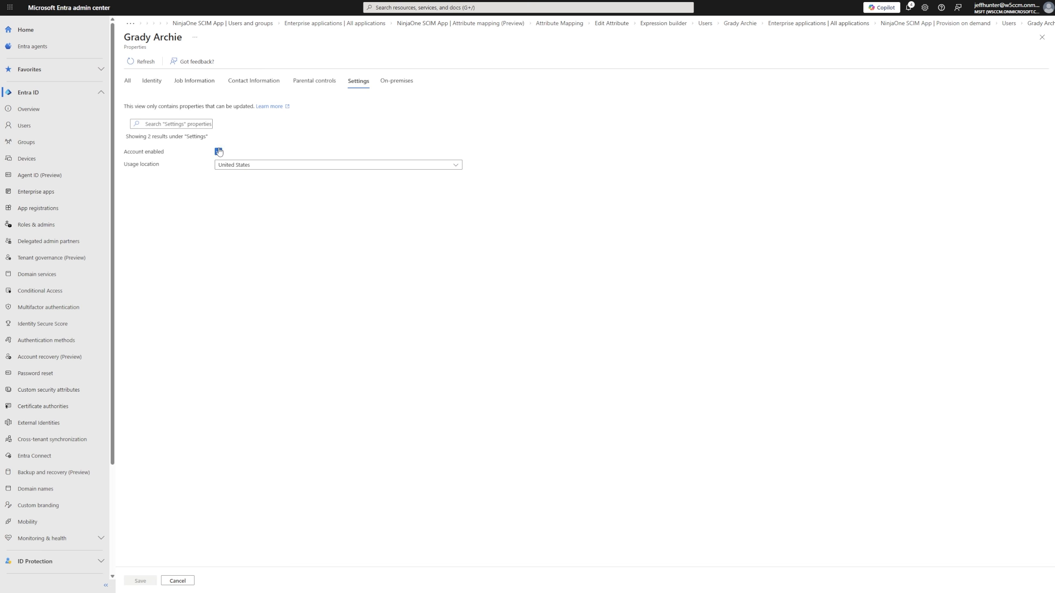
Enable the user's account in its settings properties and save
{"action": "left_click", "coordinate": [218, 151]}
{"action": "left_click", "coordinate": [141, 583]}
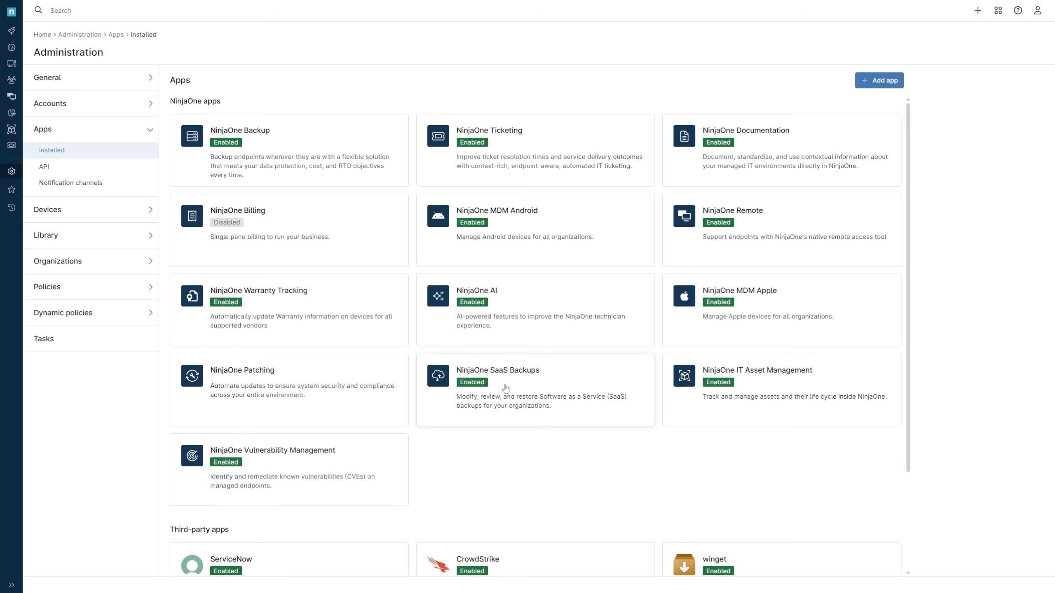
Open the Microsoft Intune app's discovery jobs and run the Intune Discovery - Sandbox job
{"action": "scroll", "coordinate": [506, 391], "scroll_direction": "down", "scroll_amount": 5}
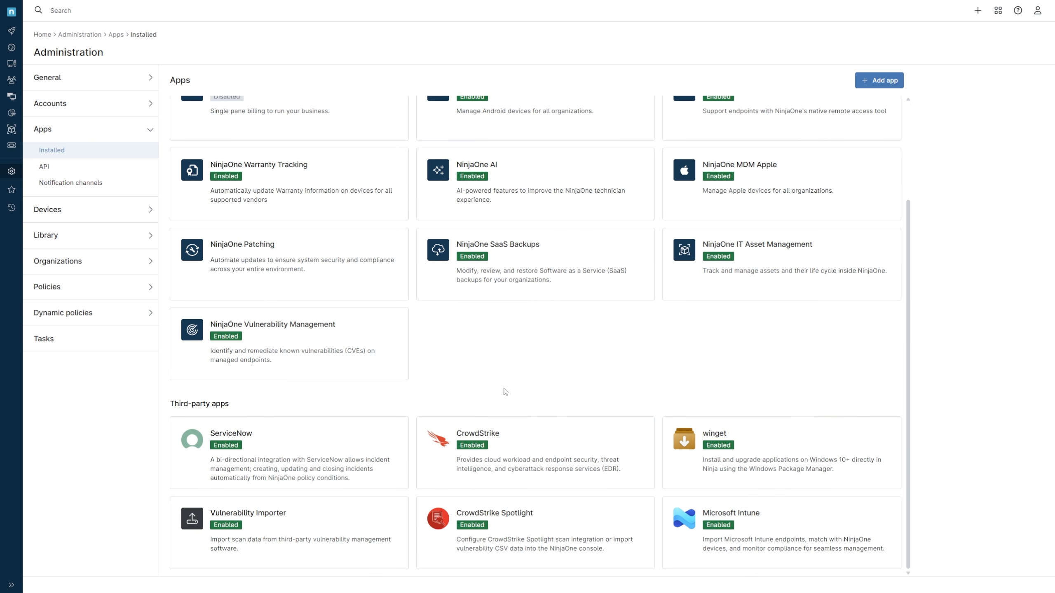
{"action": "left_click", "coordinate": [784, 513]}
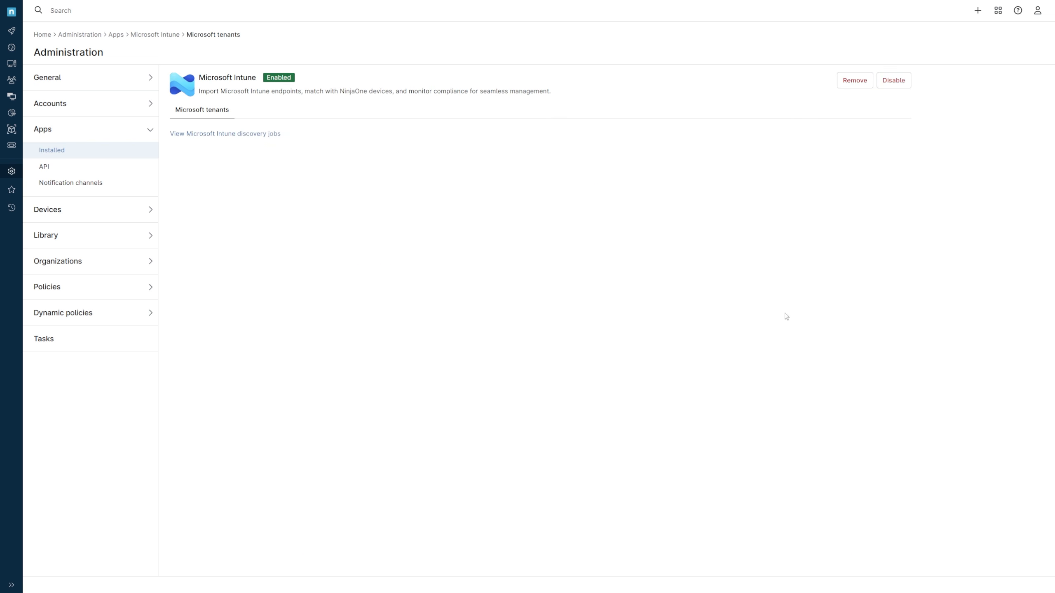
{"action": "left_click", "coordinate": [222, 134]}
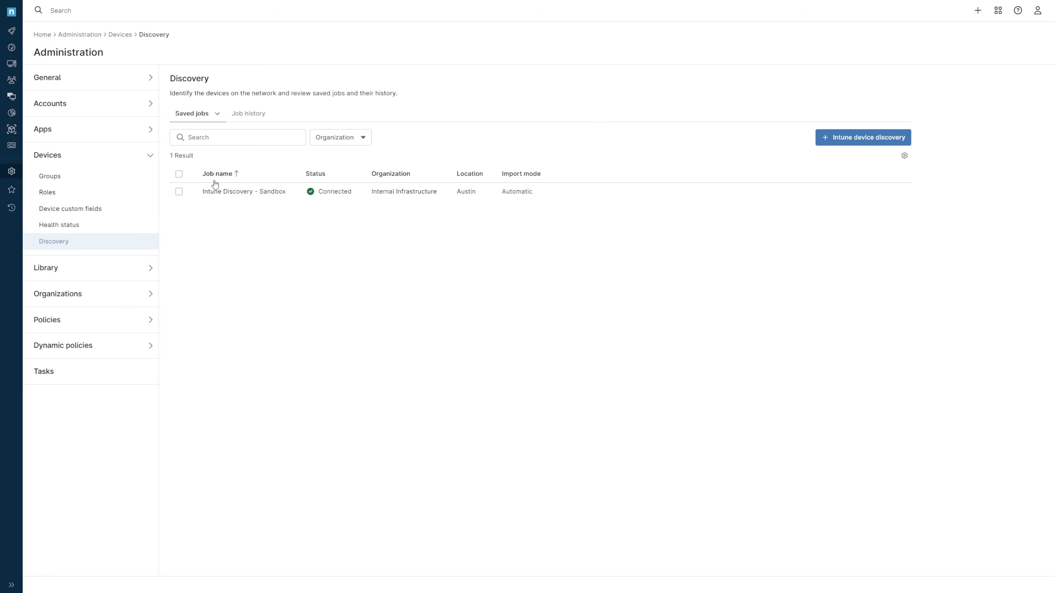
{"action": "left_click", "coordinate": [180, 192]}
{"action": "left_click", "coordinate": [286, 159]}
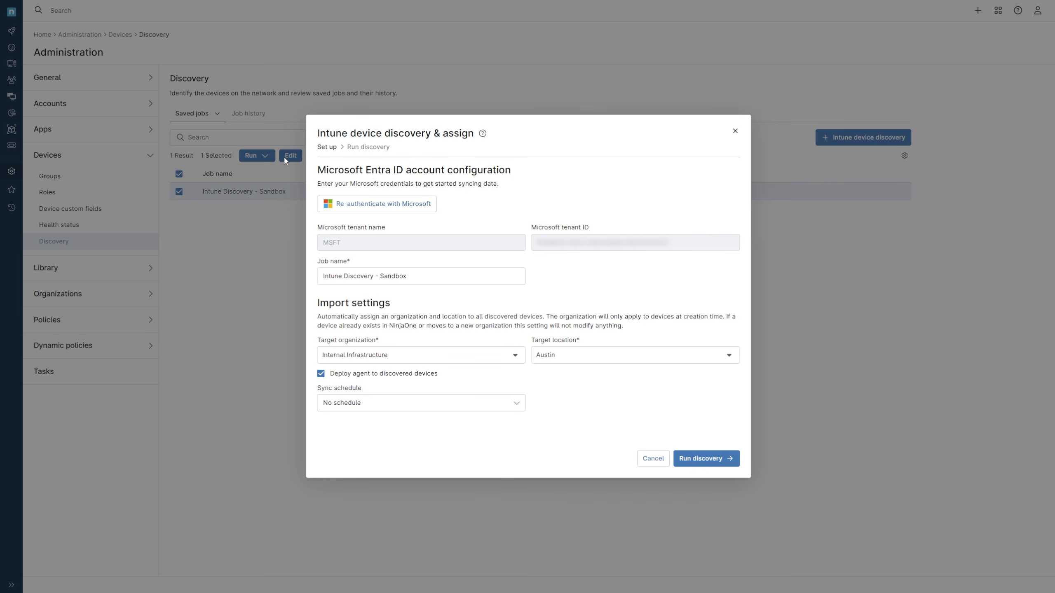
{"action": "left_click", "coordinate": [736, 458]}
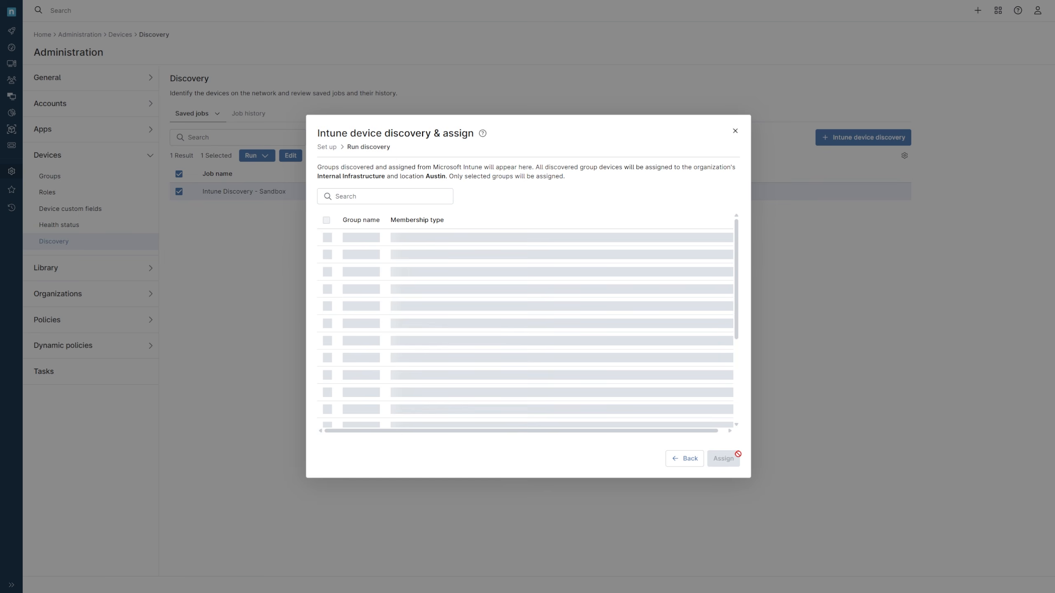